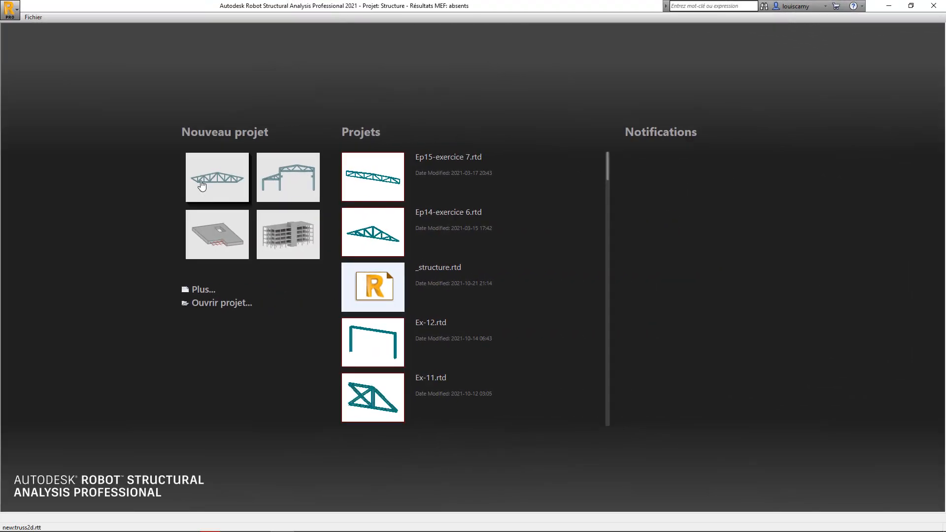
Create a 2D truss project and add X construction lines from 0.00 m, repeated 8 times at 1.5 m spacing.
click(205, 180)
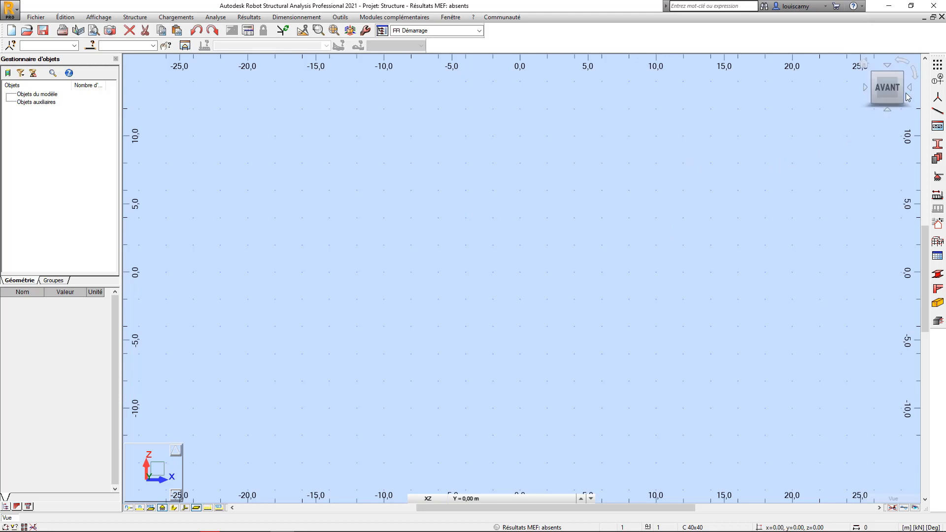
click(940, 81)
drag(396, 60, 581, 148)
click(634, 260)
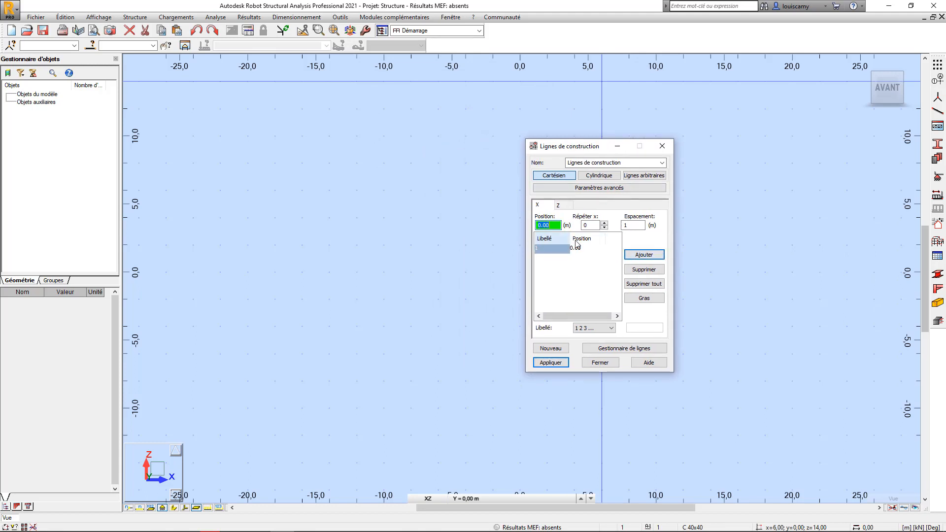
click(580, 226)
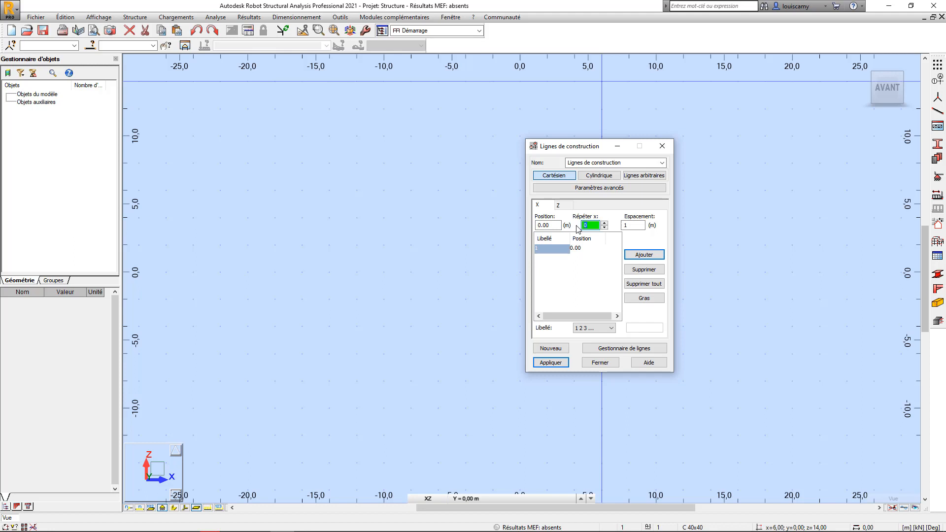
click(627, 226)
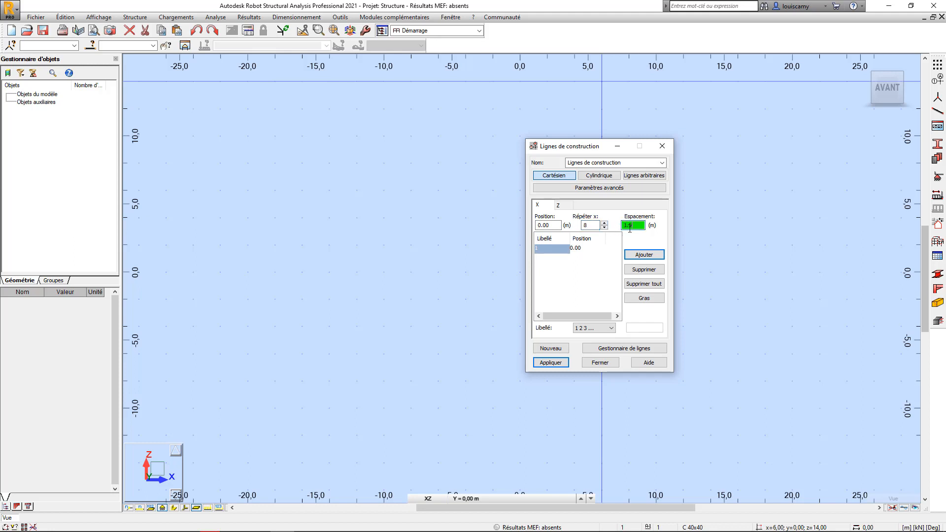
click(642, 254)
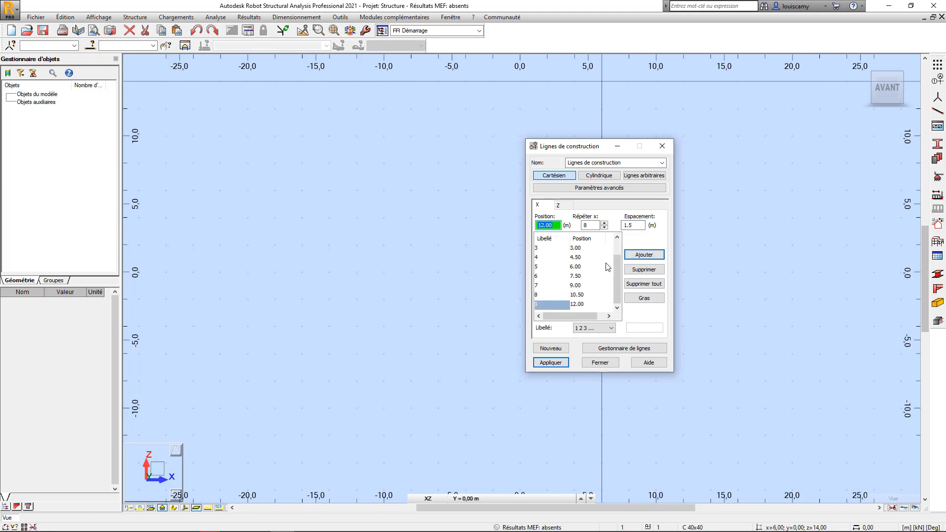
Add Z construction lines at 0.00, 1.00 and 1.60 m and apply the construction grid.
click(563, 206)
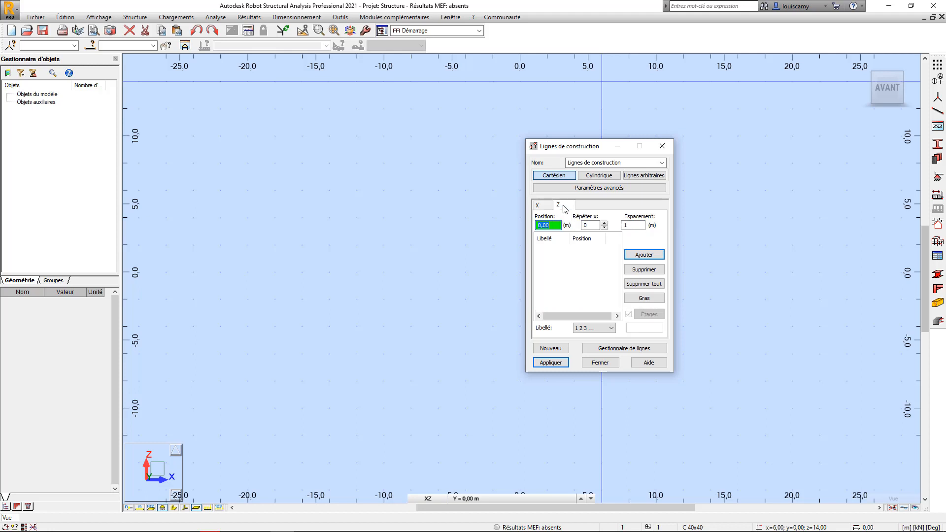
click(636, 255)
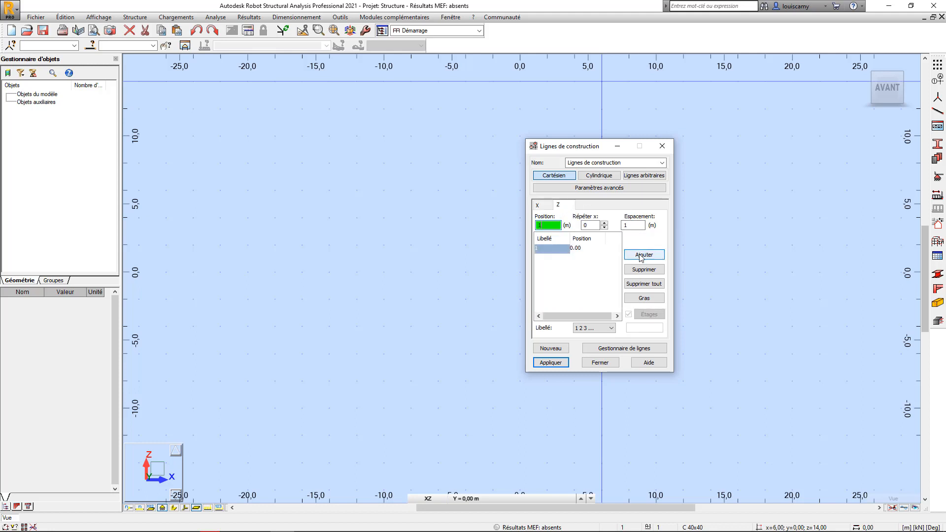
click(641, 255)
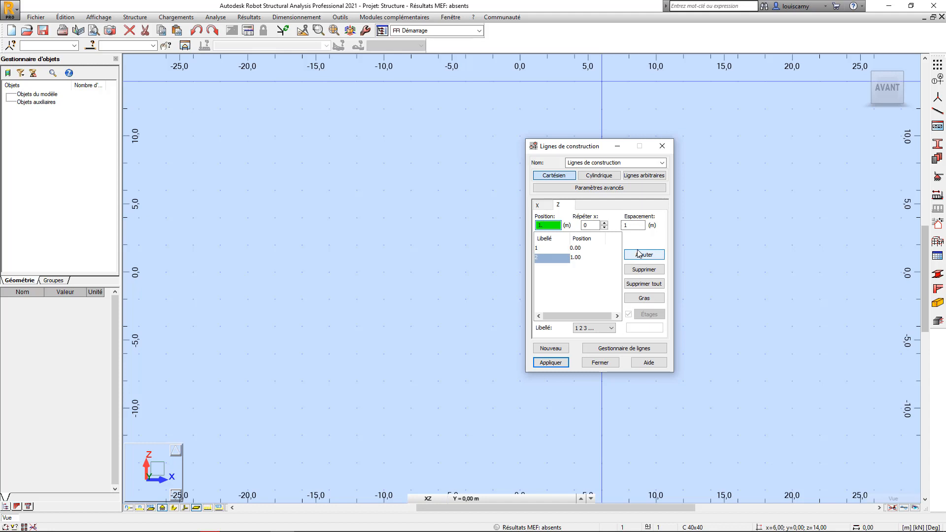
click(650, 257)
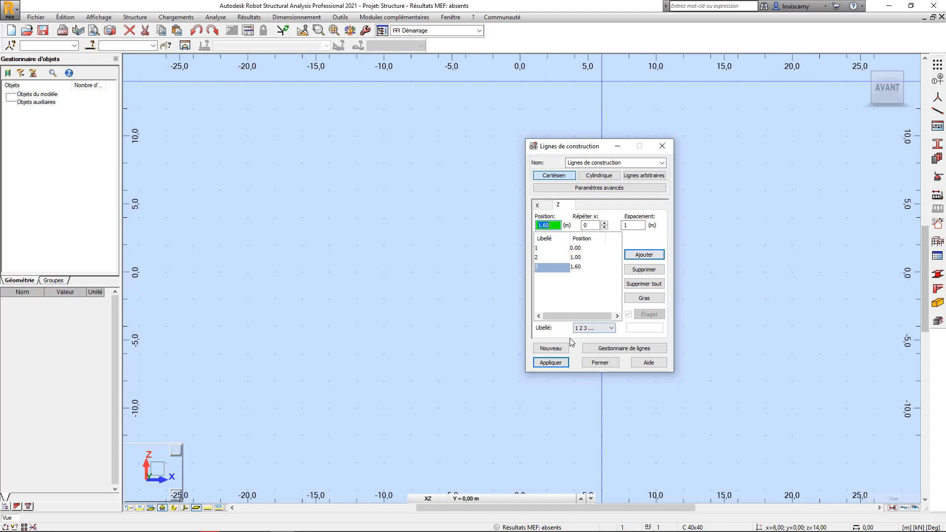
click(555, 365)
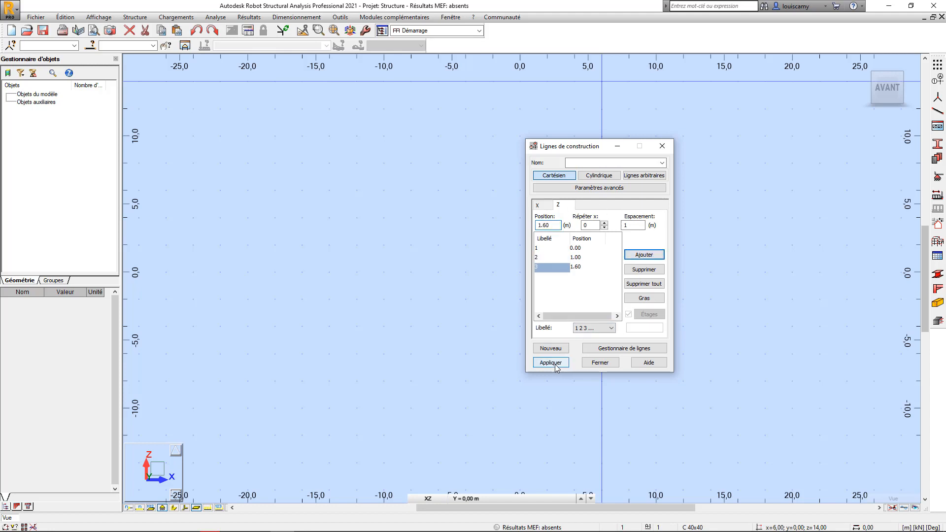
click(602, 363)
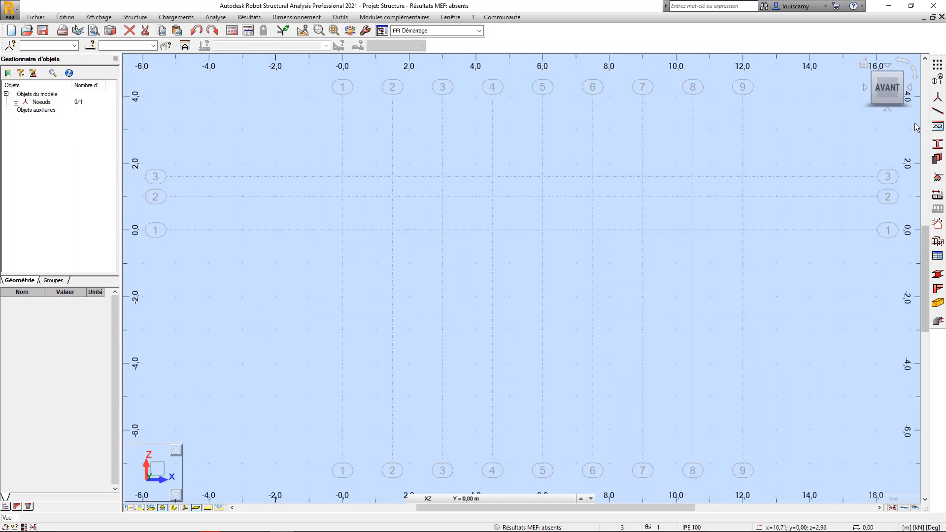
Draw the bottom chord bar from (1.50; 0.00) to (10.50; 0.00) and the central vertical from (6.00; 0.00) to (6.00; 1.60).
click(937, 112)
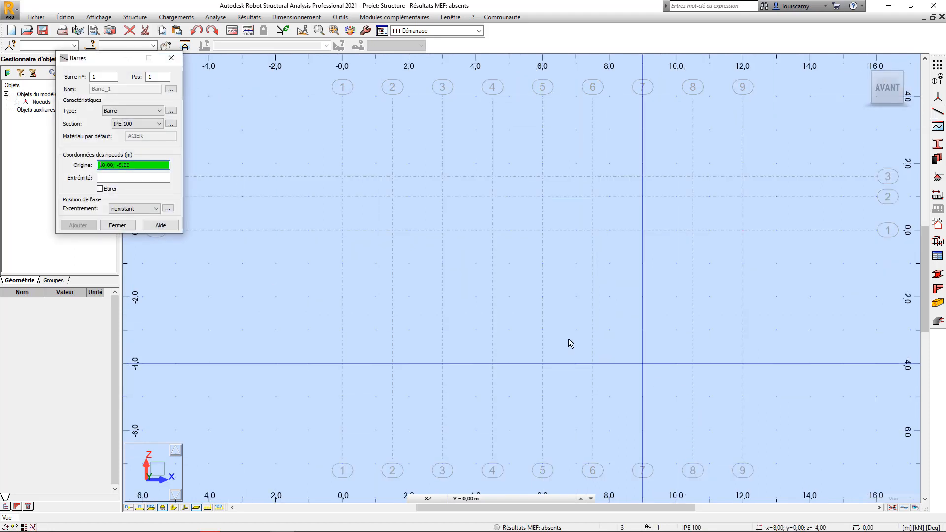
click(398, 232)
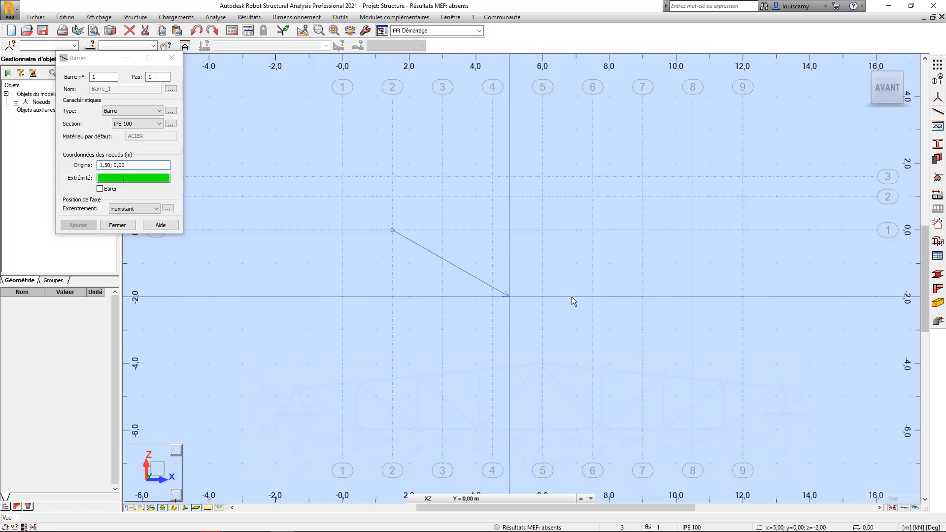
click(696, 238)
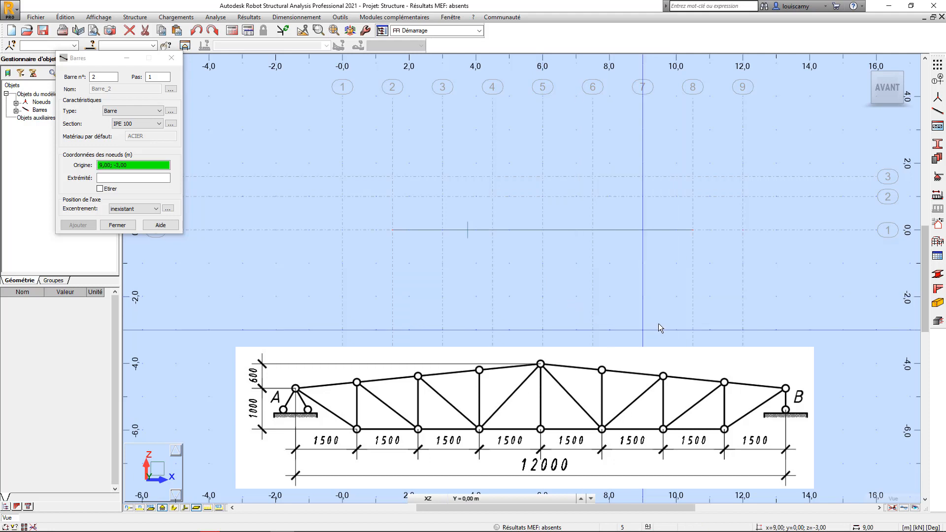
click(547, 230)
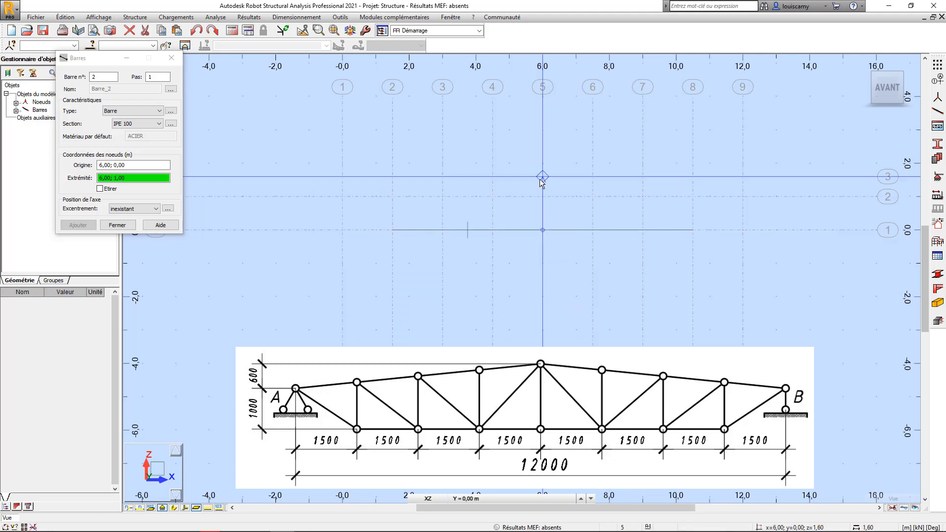
click(541, 179)
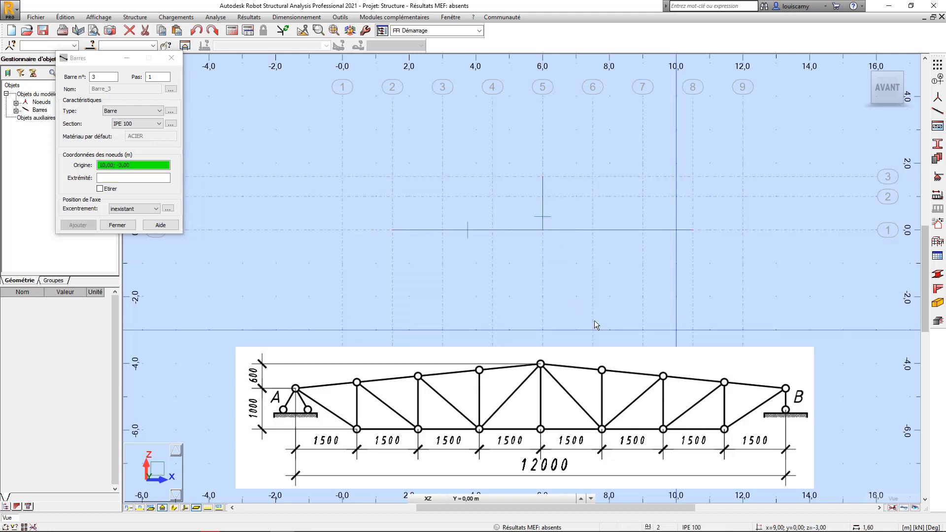
Draw the inclined end bars from (1.50; 0.00) to (0.00; 1.00) and from (10.50; 0.00) to (12.00; 1.00).
click(396, 238)
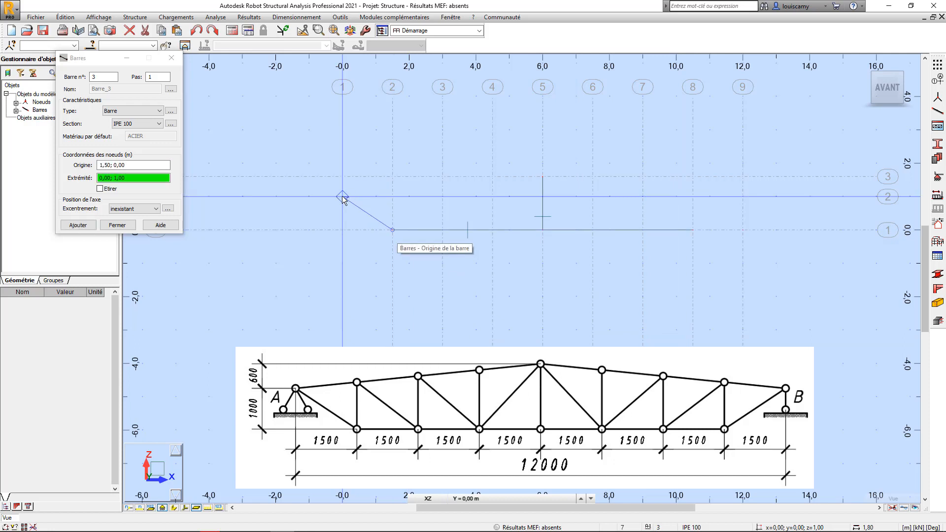
click(343, 200)
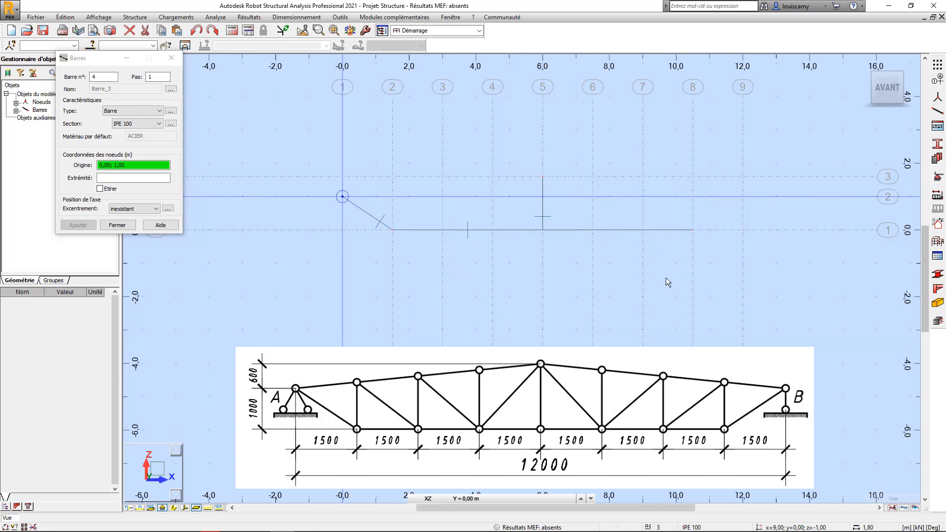
click(694, 234)
click(743, 196)
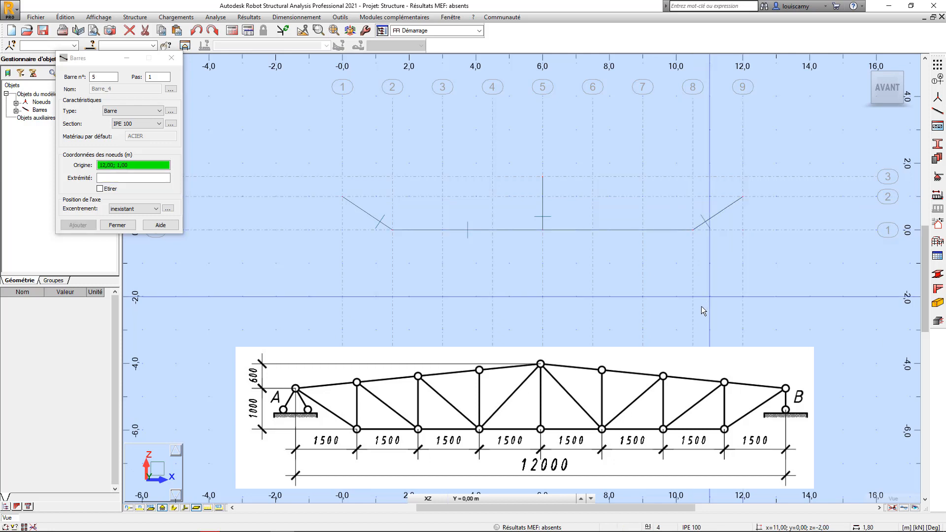
Draw the two top chord bars from the apex at (6.00; 1.60) to (0.00; 1.00) and (12.00; 1.00).
click(543, 177)
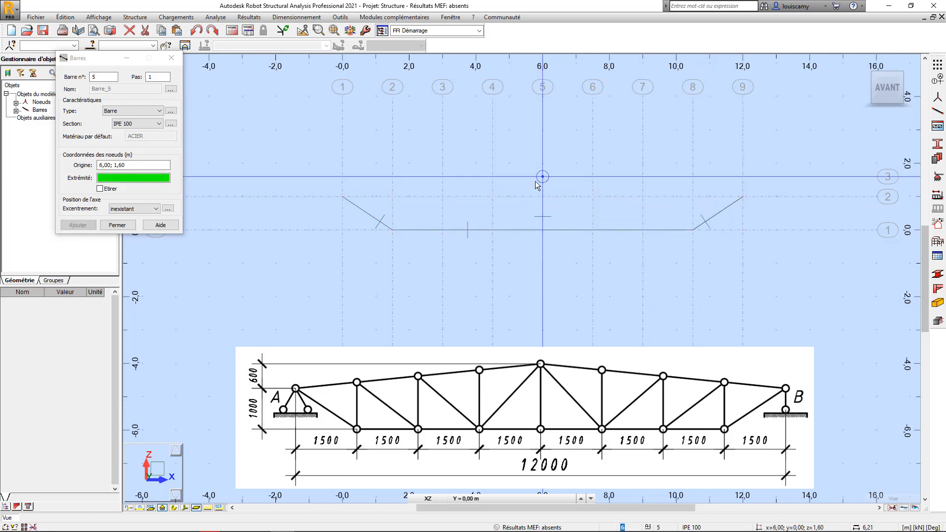
click(344, 198)
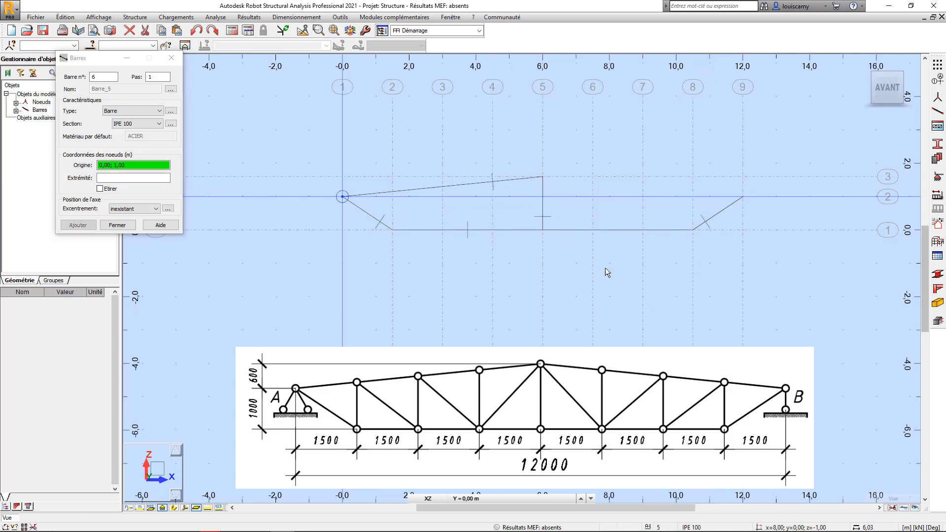
click(550, 179)
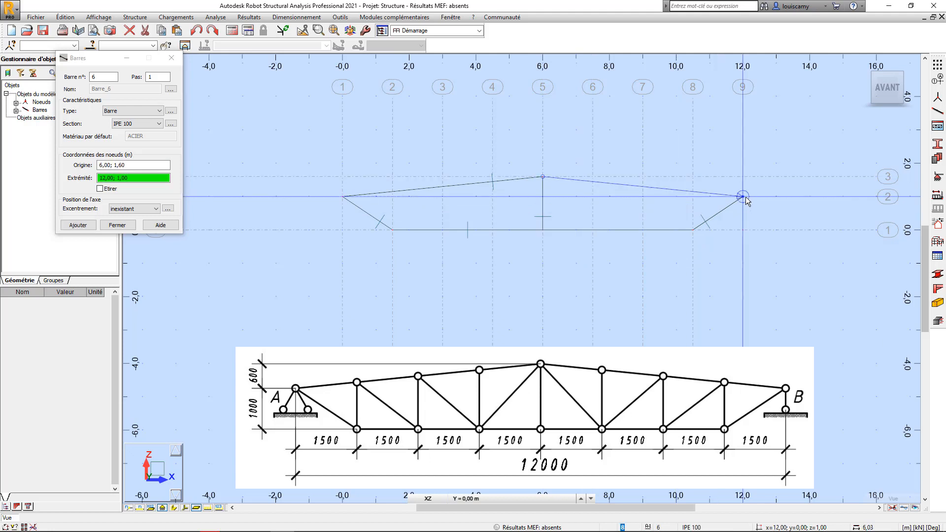
click(745, 197)
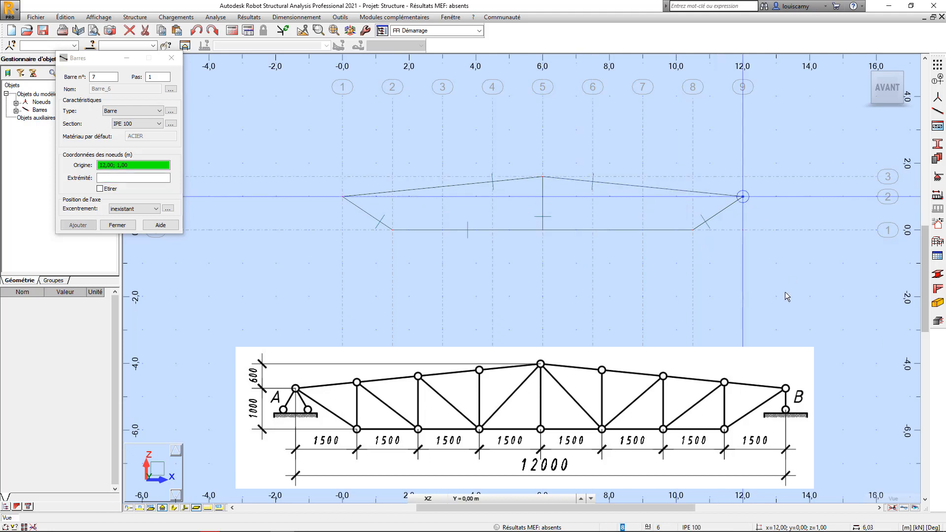
Draw verticals from the bottom chord past the top chord at x = 1.50, 3.00 and 4.50, about 1.4, 1.4 and 1.6 m high.
click(398, 221)
scroll(393, 189, up, 3)
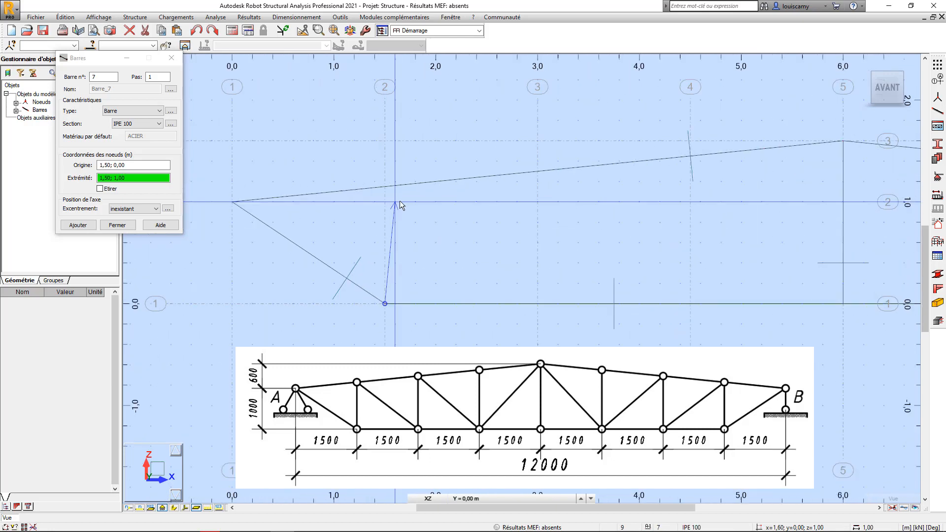
click(386, 162)
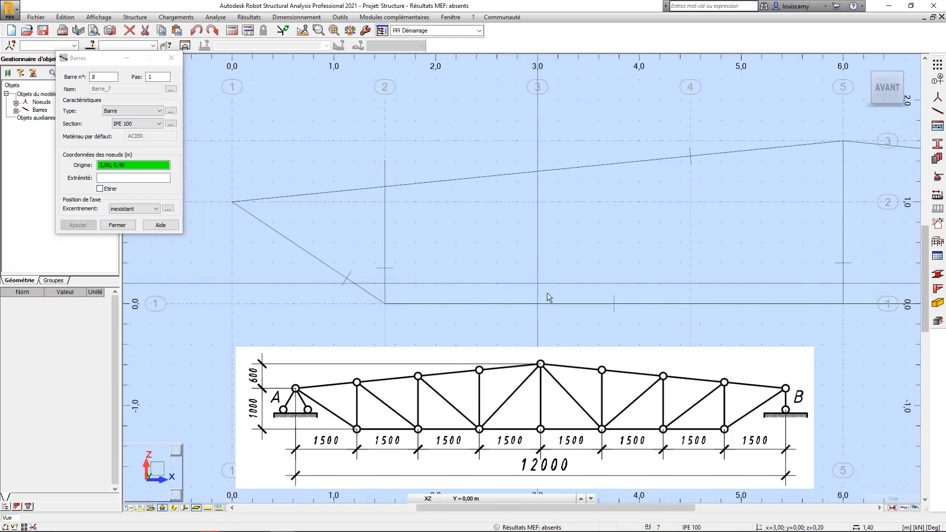
click(539, 300)
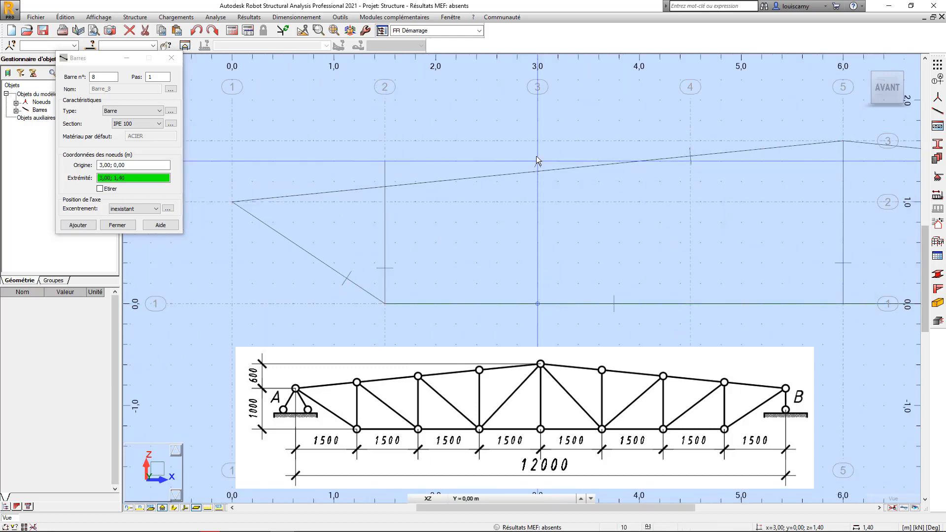
click(536, 156)
scroll(654, 297, down, 3)
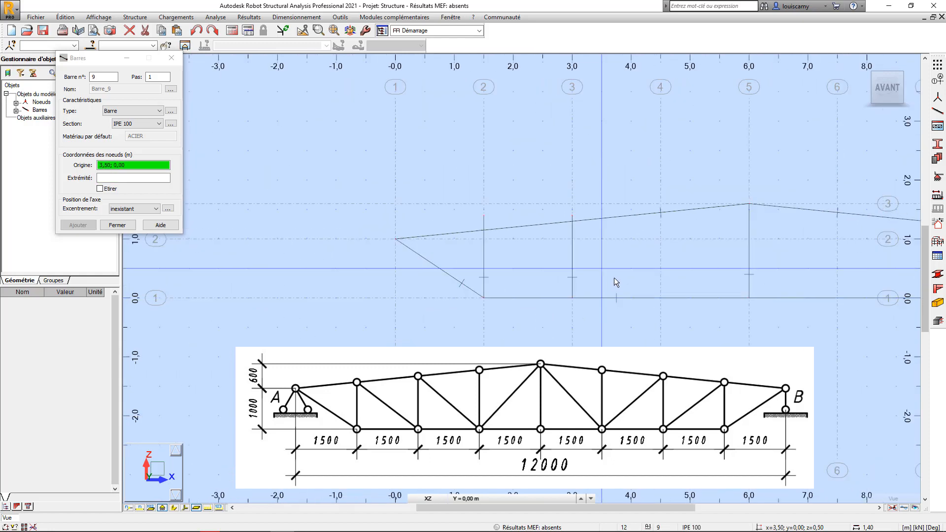
click(653, 294)
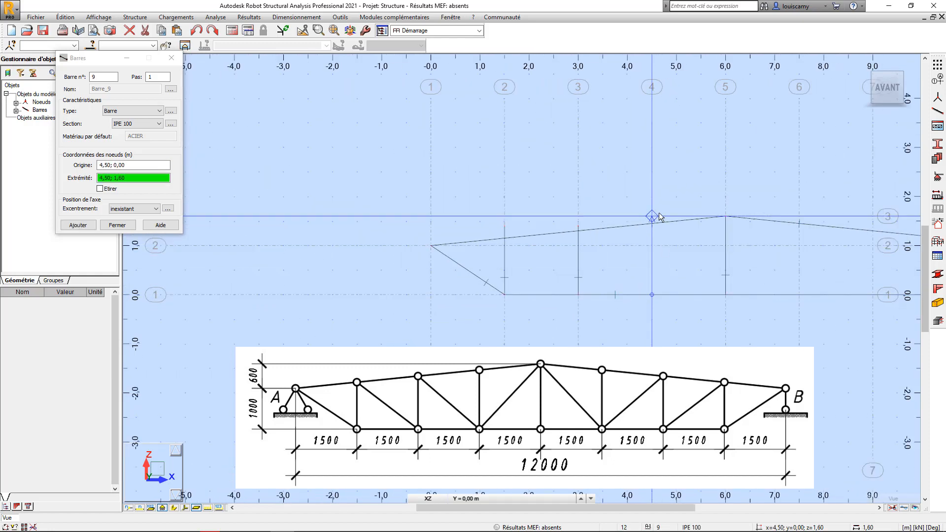
click(656, 215)
Draw verticals from the bottom chord past the top chord at x = 7.50, 9.00 and 10.50, about 1.7, 1.6 and 1.6 m high.
scroll(477, 233, down, 3)
scroll(666, 269, up, 2)
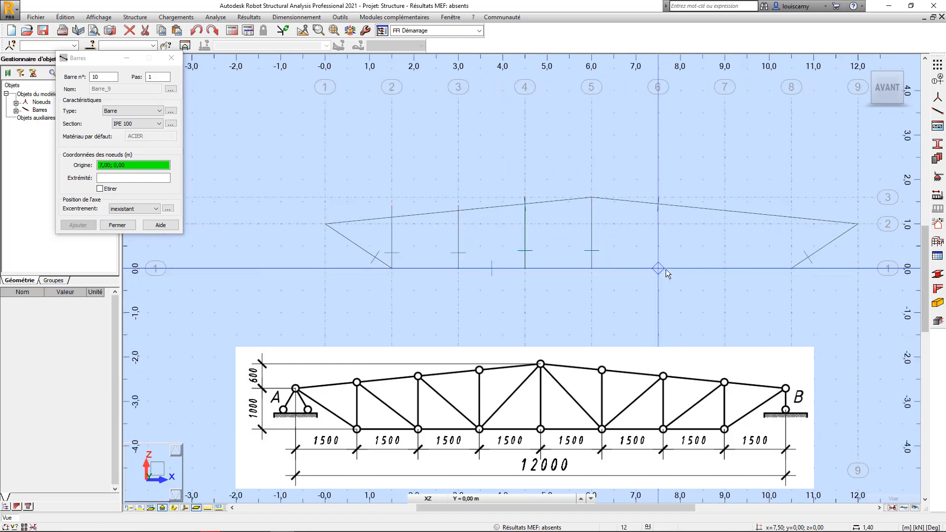
click(661, 270)
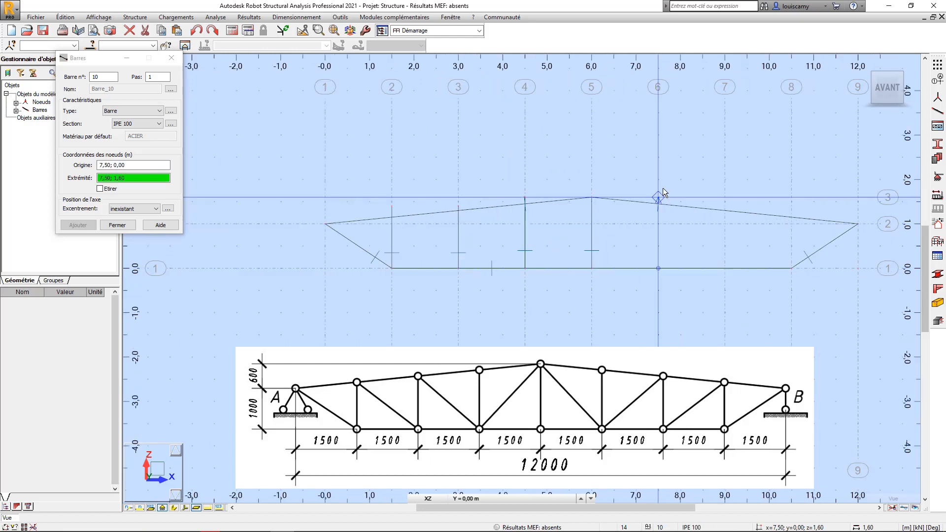
scroll(663, 190, up, 2)
scroll(661, 193, up, 3)
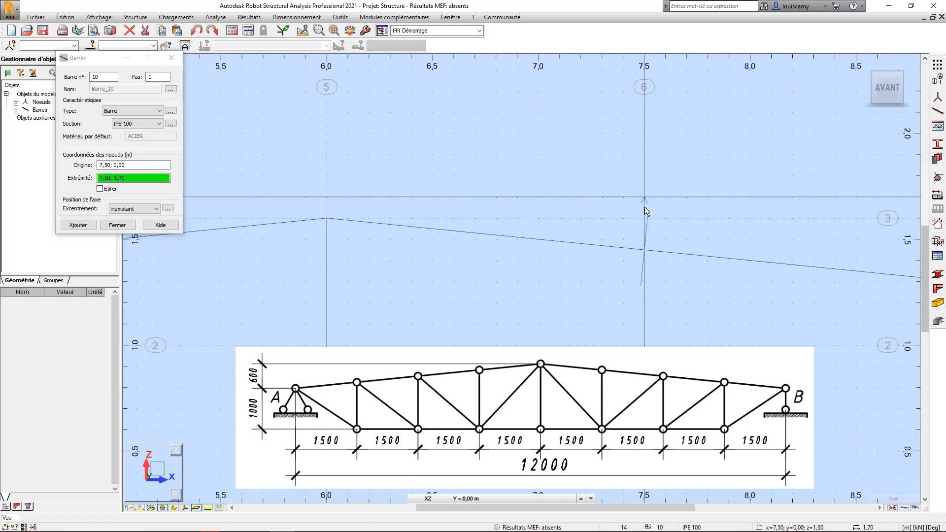
click(650, 205)
scroll(640, 218, down, 4)
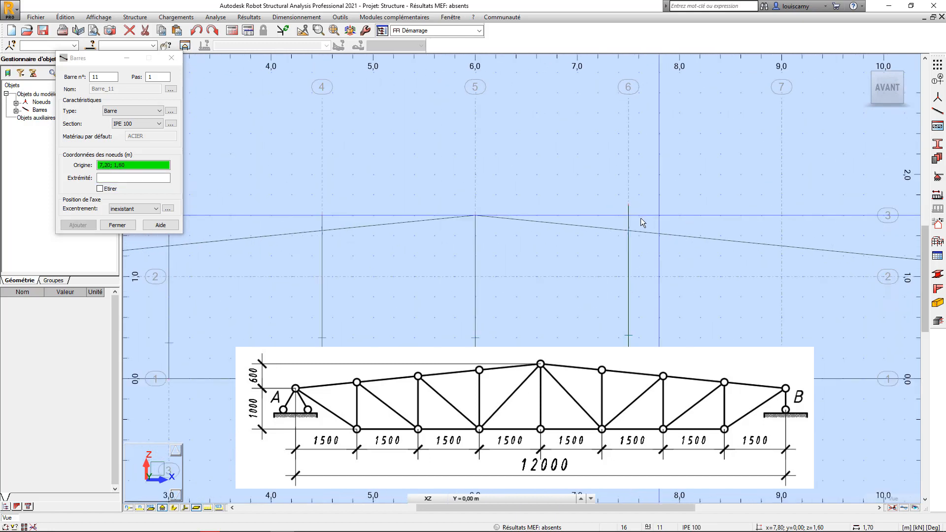
click(738, 330)
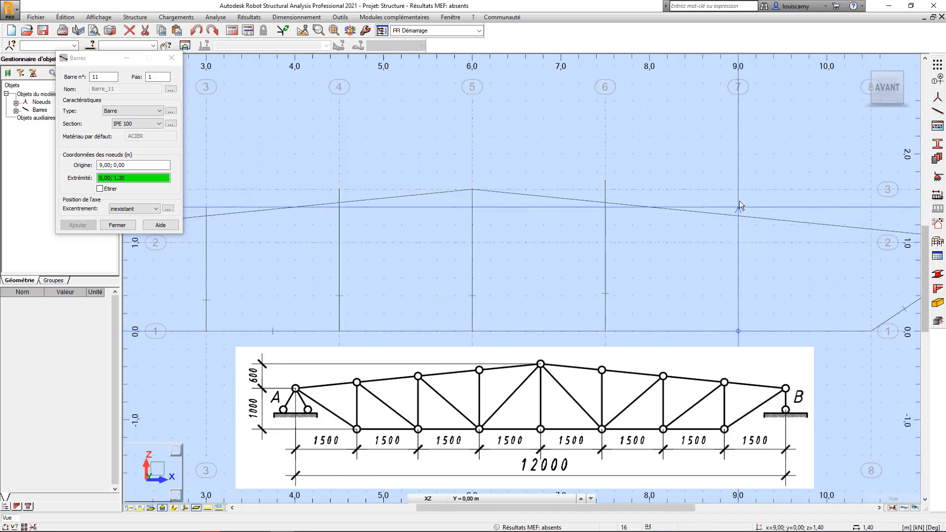
click(738, 188)
scroll(666, 215, down, 2)
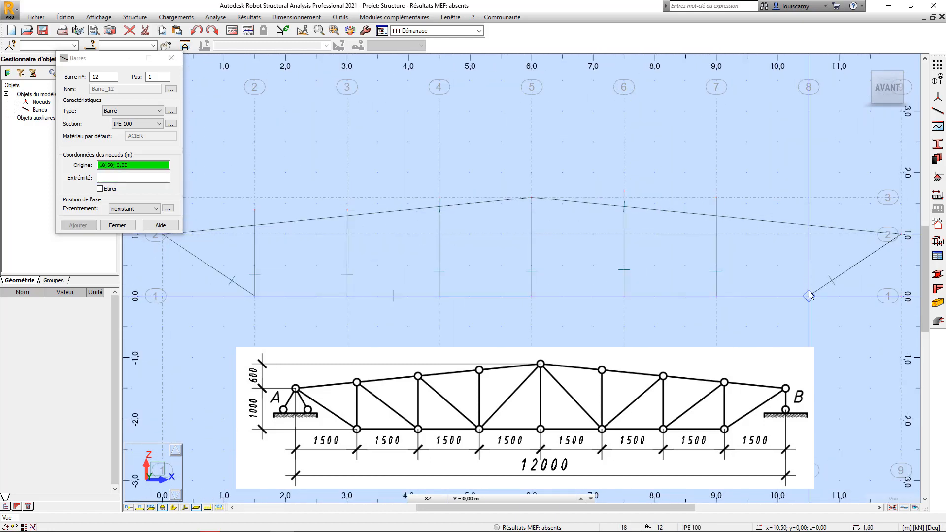
click(808, 295)
click(803, 201)
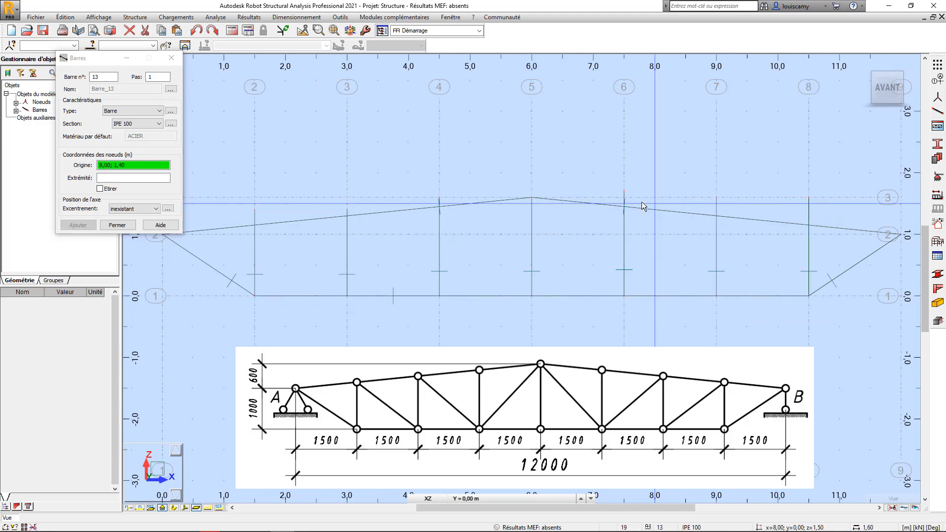
Draw the diagonals from the top chord at x = 1.50 to (3.00; 0.00) and from x = 3.00 to (4.50; 0.00).
scroll(643, 201, down, 3)
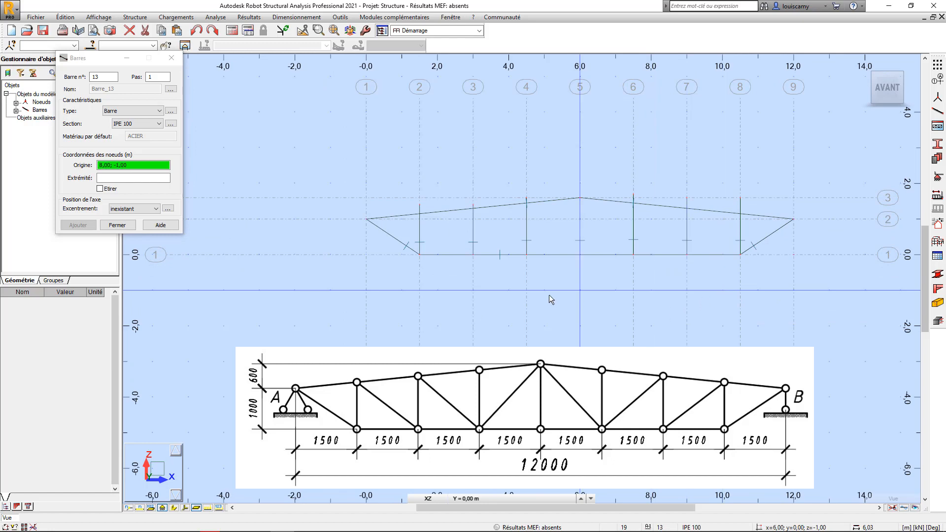
scroll(421, 217, up, 5)
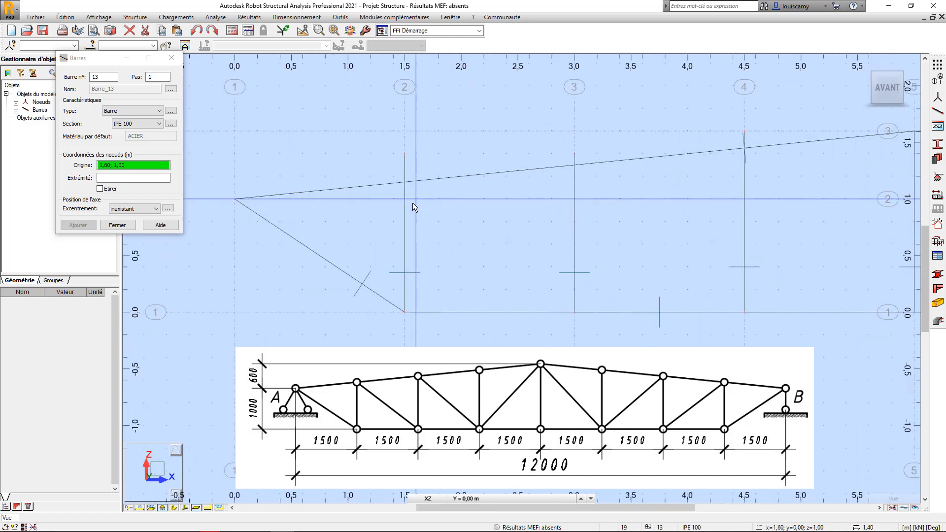
click(402, 170)
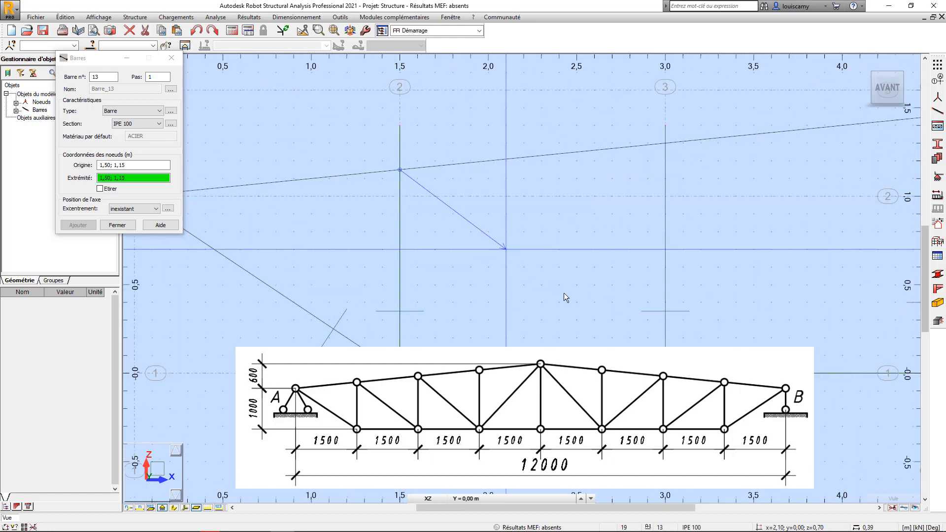
click(666, 373)
scroll(409, 248, down, 3)
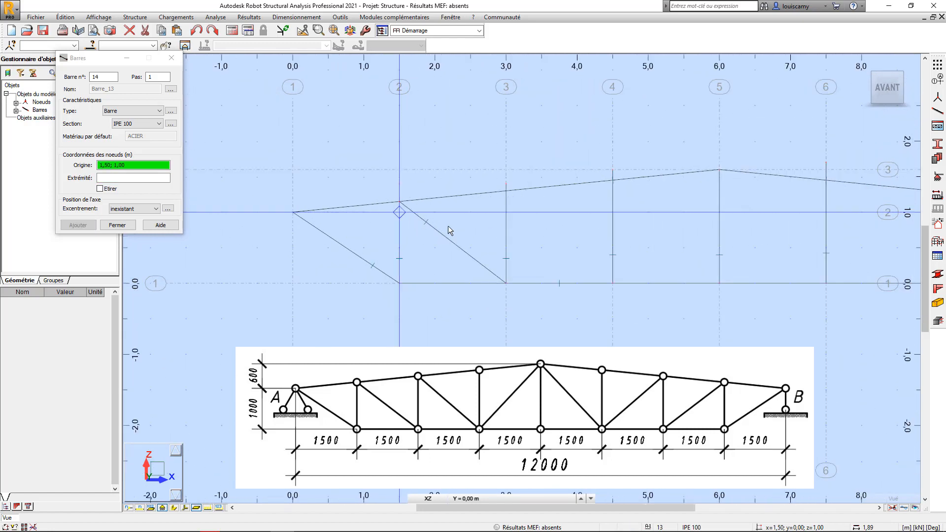
click(504, 191)
click(613, 283)
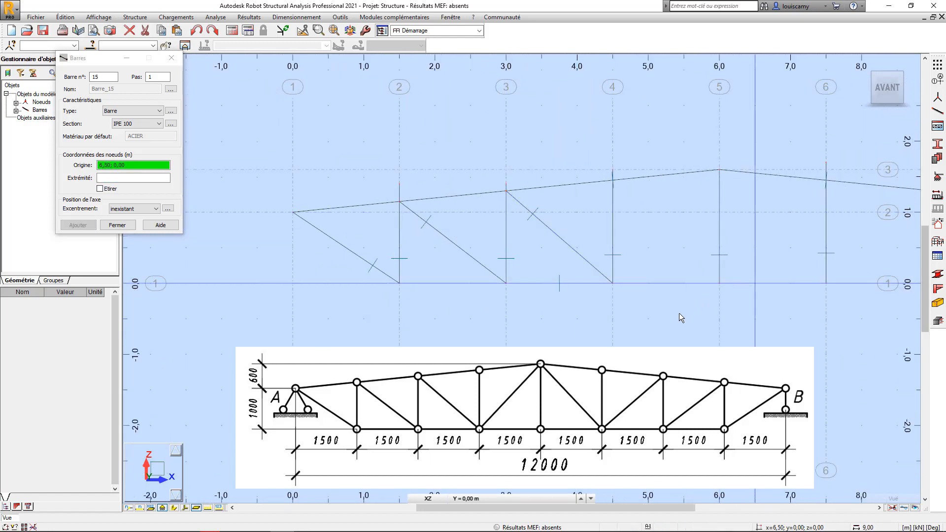
Draw the two central diagonals from (4.50; 0.00) to the apex at (6.00; 1.60) and from the apex to (7.50; 0.00).
click(613, 283)
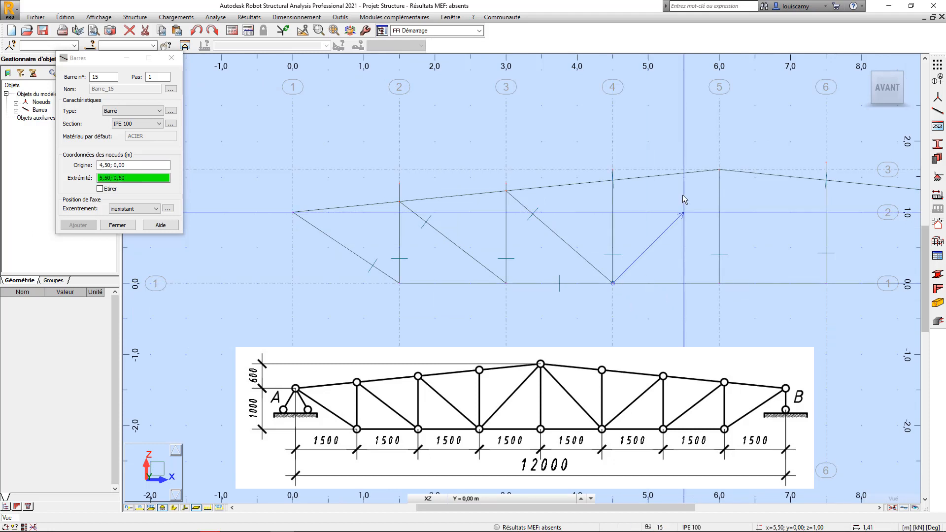
click(720, 170)
scroll(555, 194, down, 1)
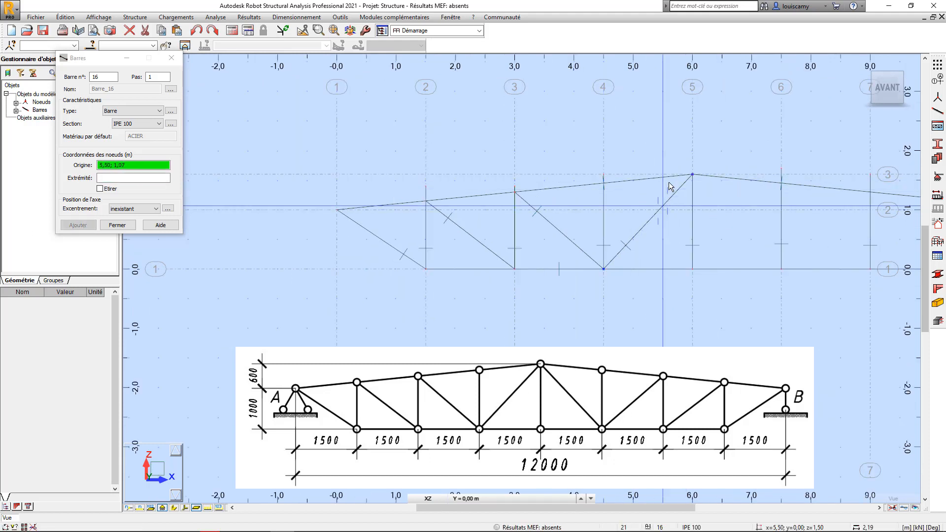
click(693, 175)
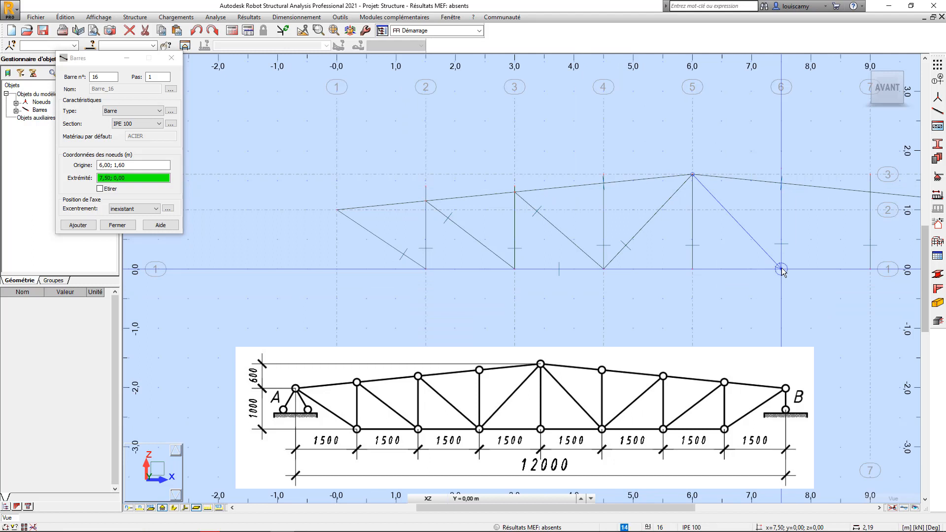
click(779, 268)
scroll(555, 221, down, 1)
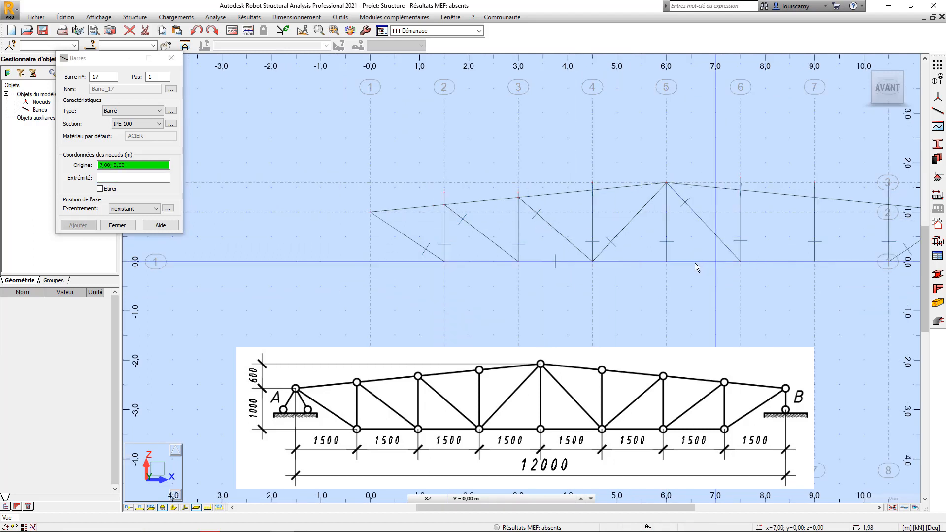
Draw the diagonals from (7.50; 0.00) to the top chord at x = 9.00 and from (9.00; 0.00) to (10.50; 1.15), and finish bar creation.
middle_drag(695, 263, 600, 234)
click(634, 234)
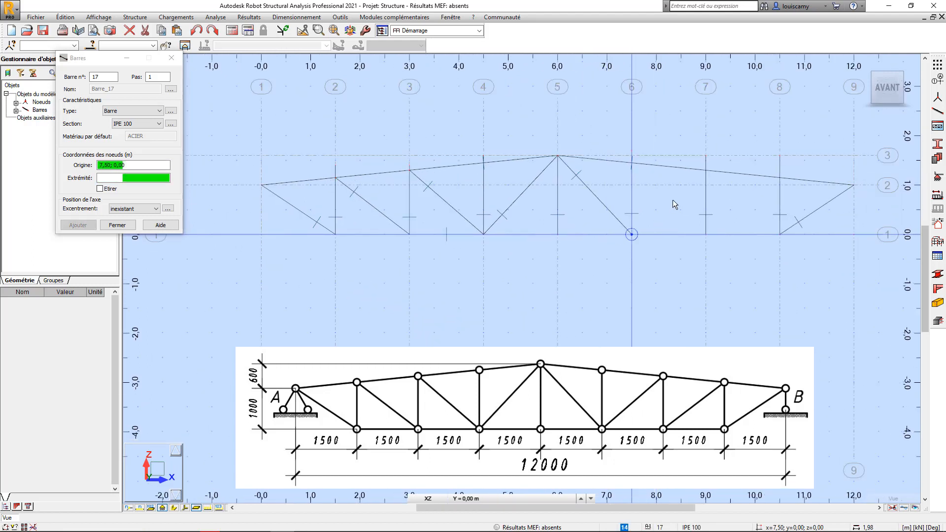
click(707, 171)
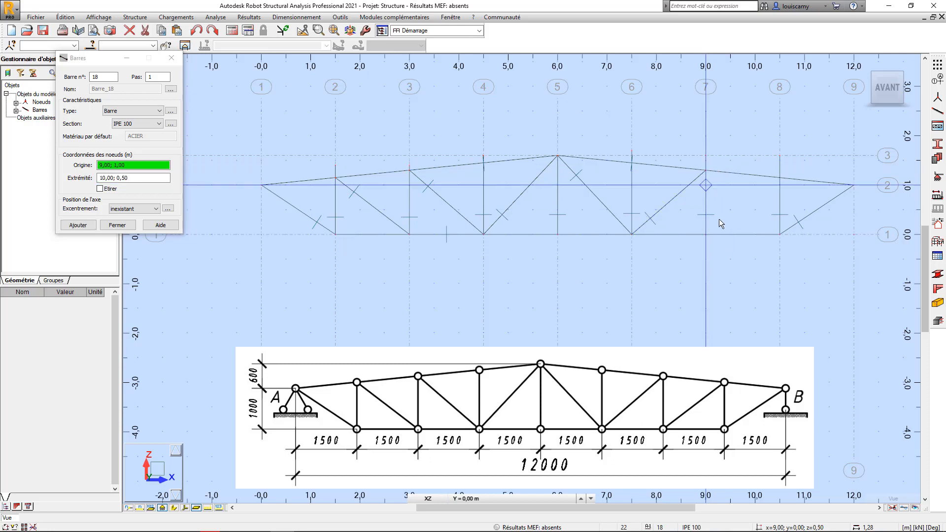
click(706, 235)
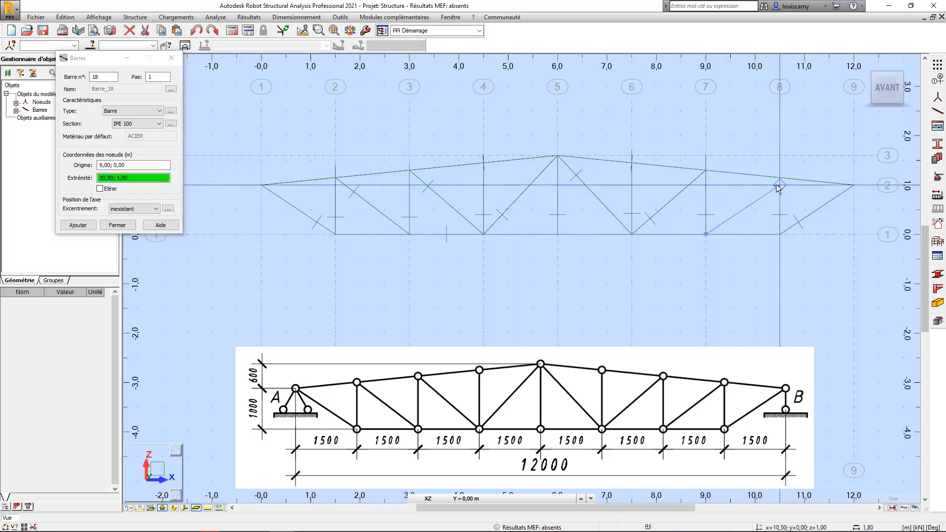
scroll(779, 179, up, 2)
scroll(779, 180, up, 1)
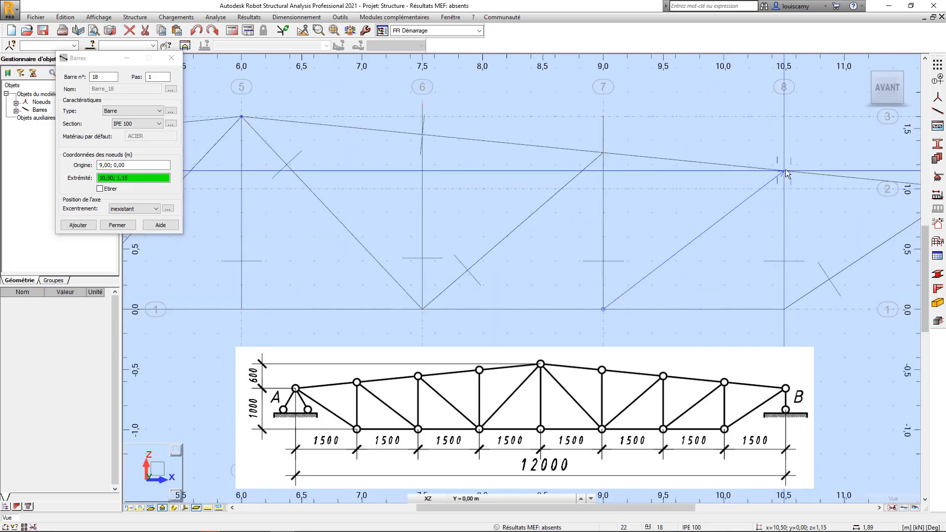
click(781, 170)
scroll(694, 217, down, 3)
scroll(719, 242, down, 3)
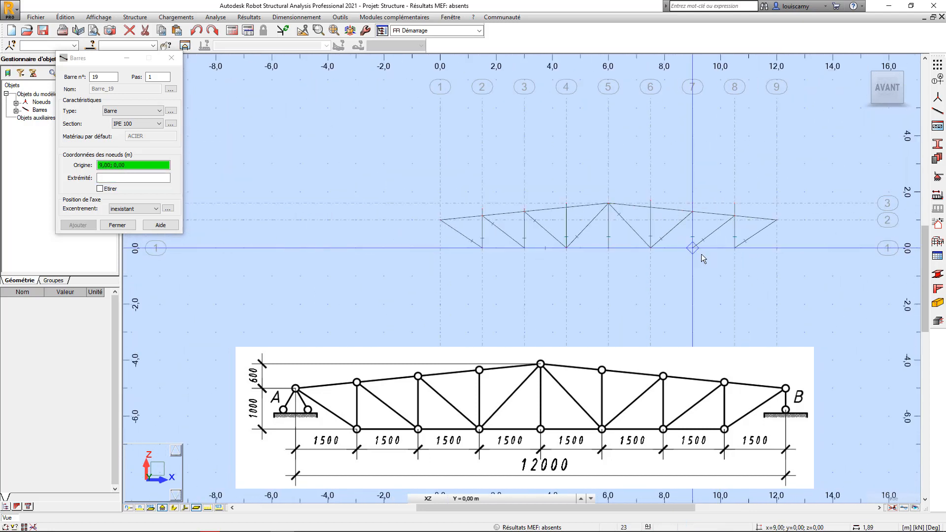
click(117, 225)
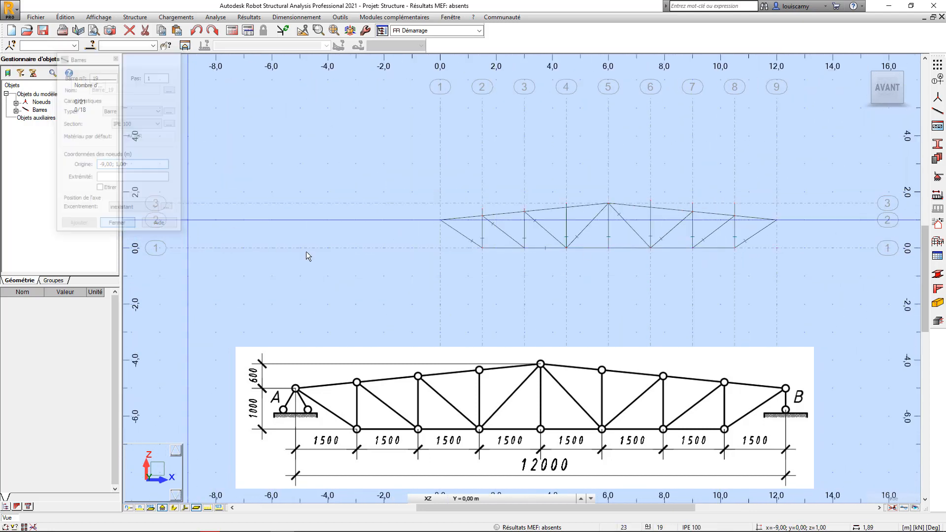
Split all the truss bars at their crossings with the Intersection command, and clear the selection.
middle_drag(650, 297, 595, 254)
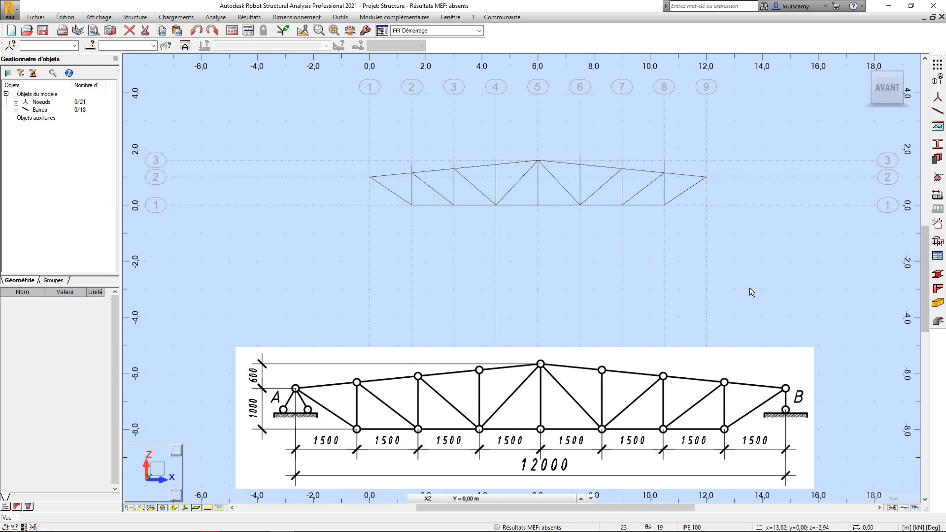
drag(750, 287, 339, 114)
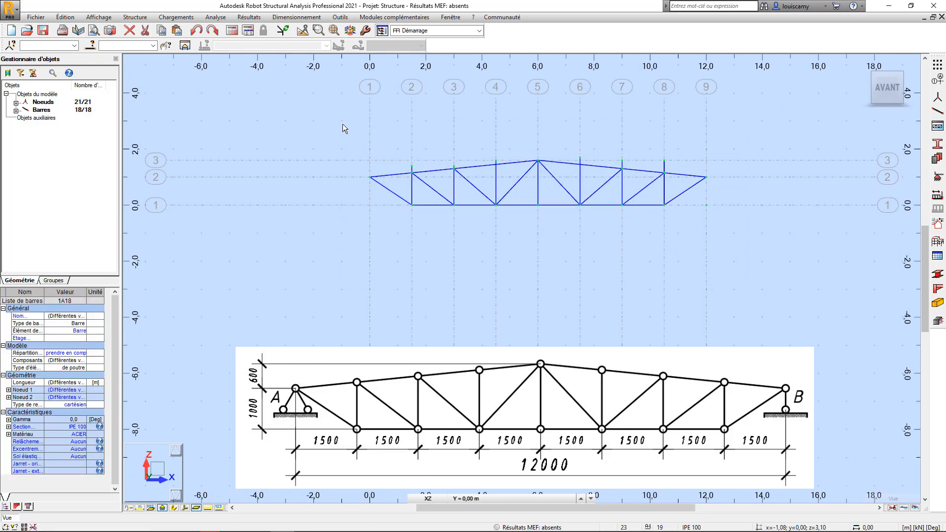
click(303, 32)
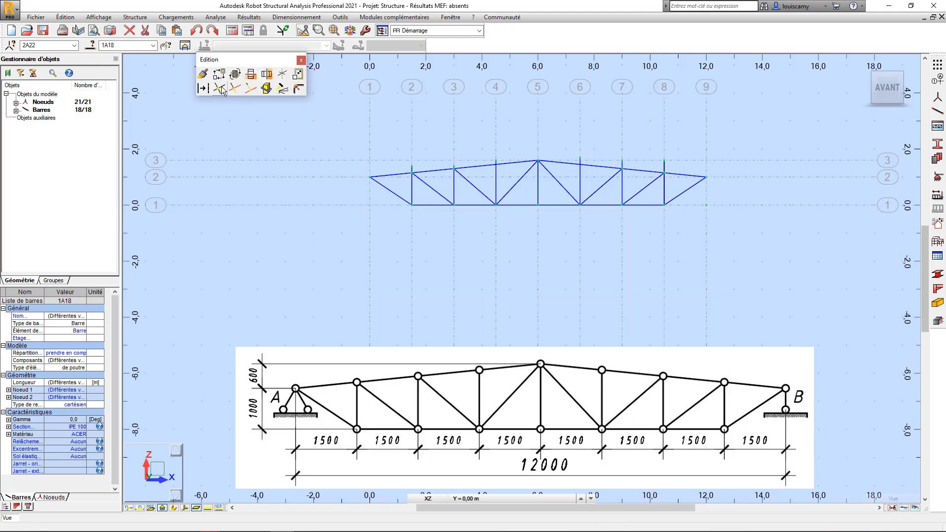
click(220, 90)
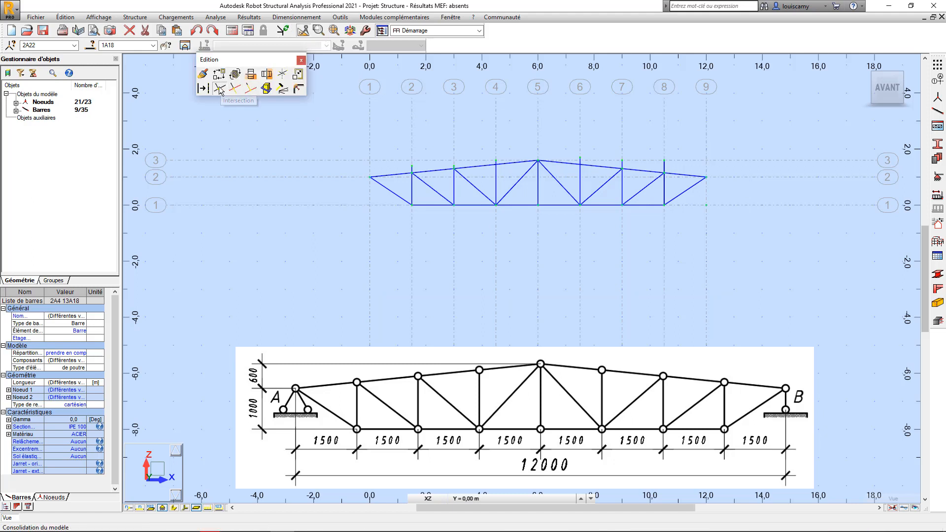
click(301, 59)
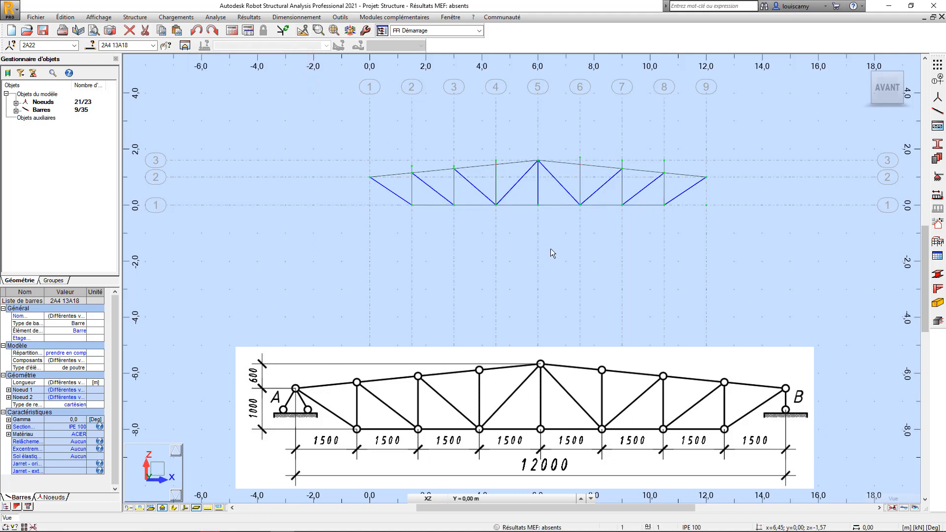
click(584, 243)
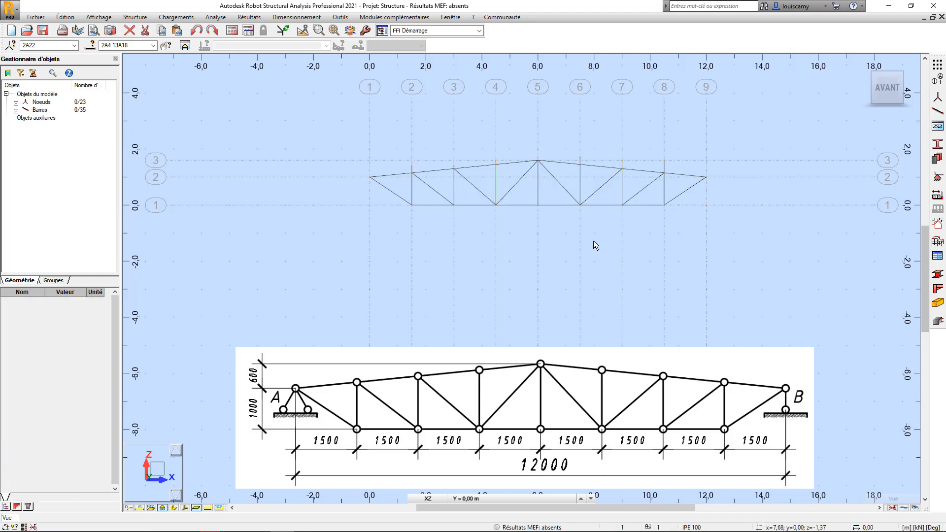
Delete the vertical bar stubs projecting above the top chord at x = 10.50, 9.00 and 7.50.
middle_drag(559, 229, 573, 264)
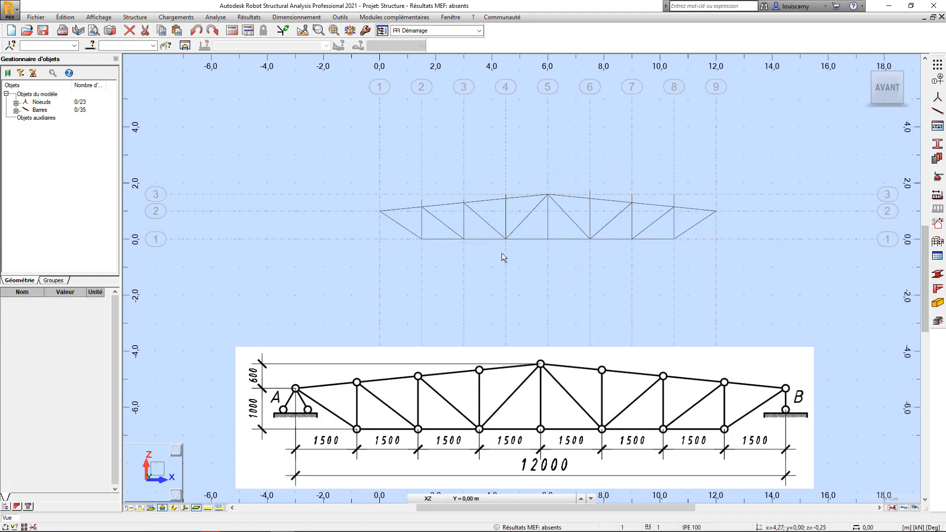
scroll(665, 199, up, 5)
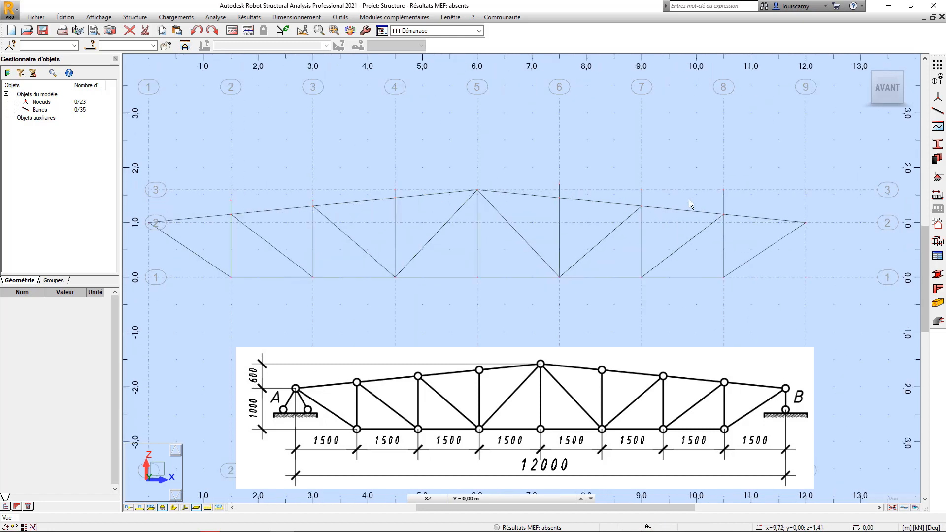
drag(621, 164, 577, 172)
key(Delete)
key(Delete)
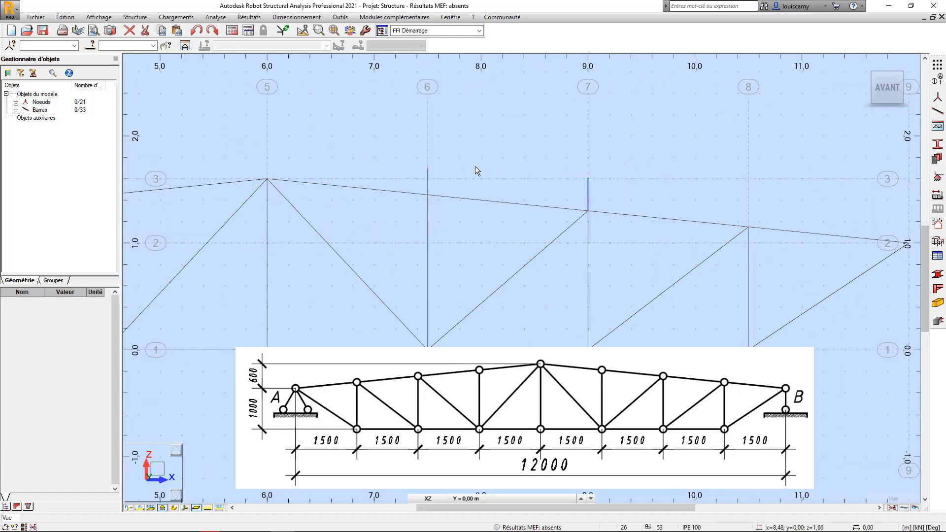
drag(444, 168, 409, 153)
key(Delete)
scroll(612, 166, down, 3)
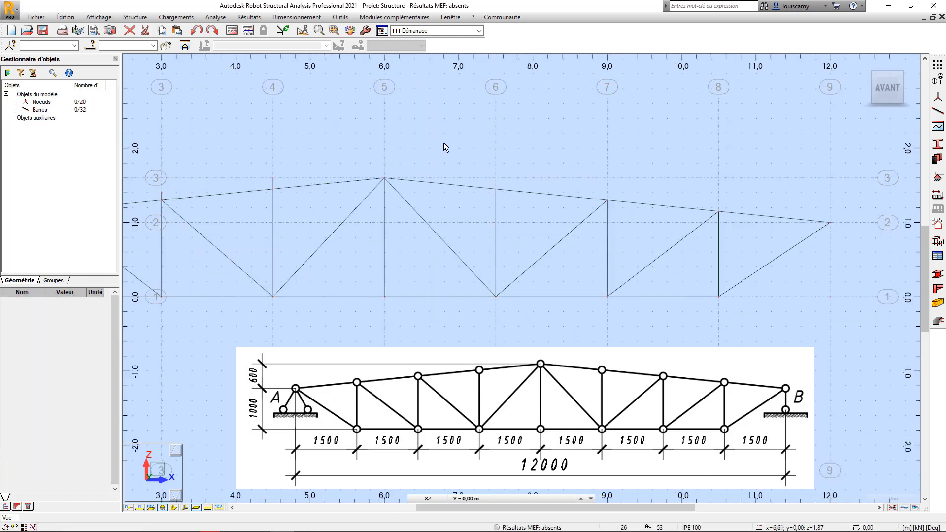
Delete the vertical bar stubs projecting above the top chord at x = 4.50, 3.00 and 1.50.
scroll(335, 170, up, 3)
drag(384, 164, 344, 137)
key(Delete)
scroll(490, 179, down, 2)
scroll(327, 184, up, 5)
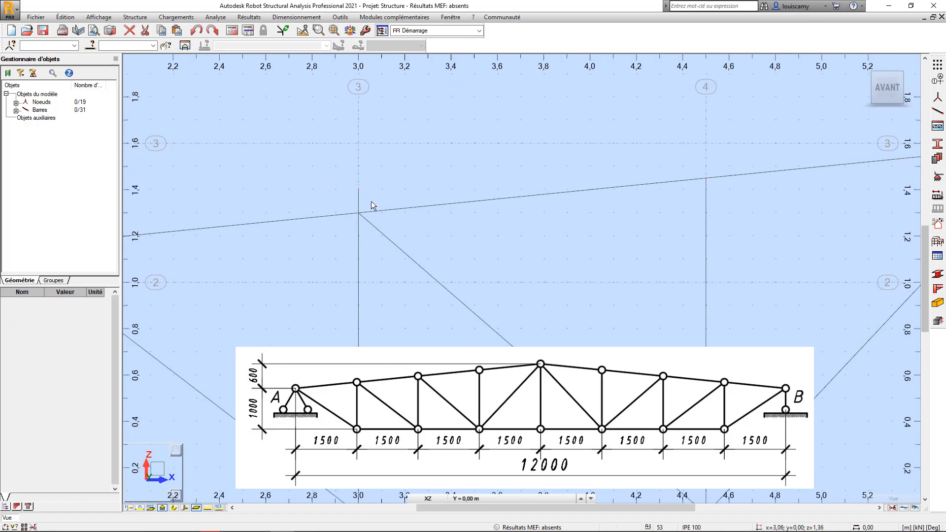
drag(371, 201, 338, 164)
key(Delete)
scroll(602, 187, down, 2)
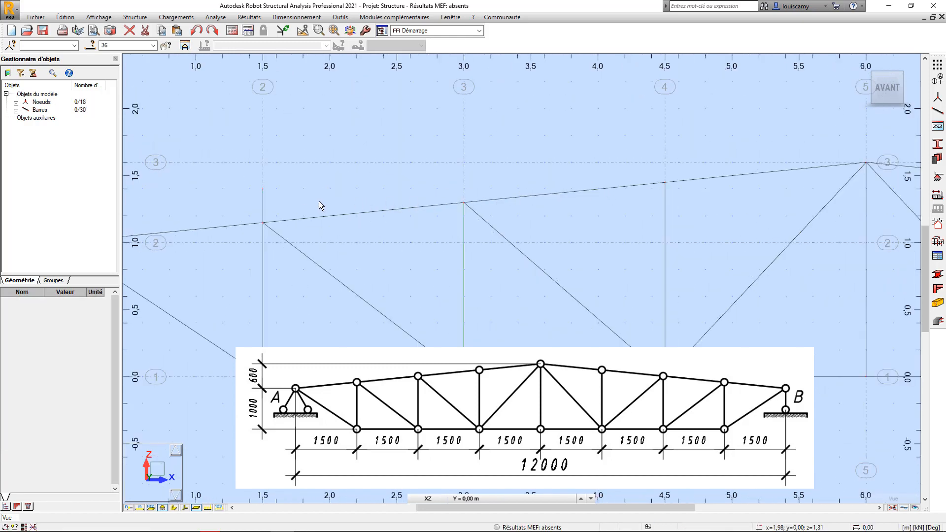
drag(241, 166, 241, 167)
key(Delete)
scroll(266, 244, up, 4)
scroll(286, 182, down, 5)
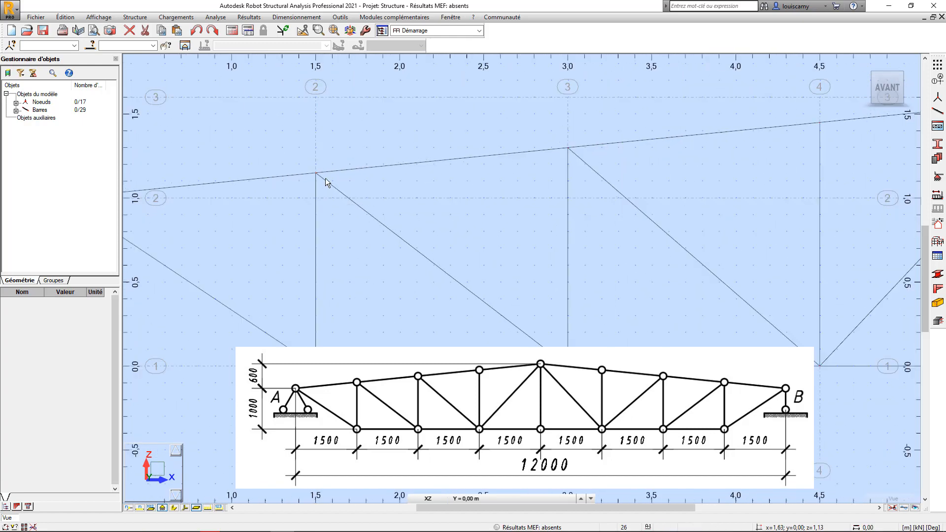
scroll(280, 184, down, 1)
scroll(254, 225, up, 1)
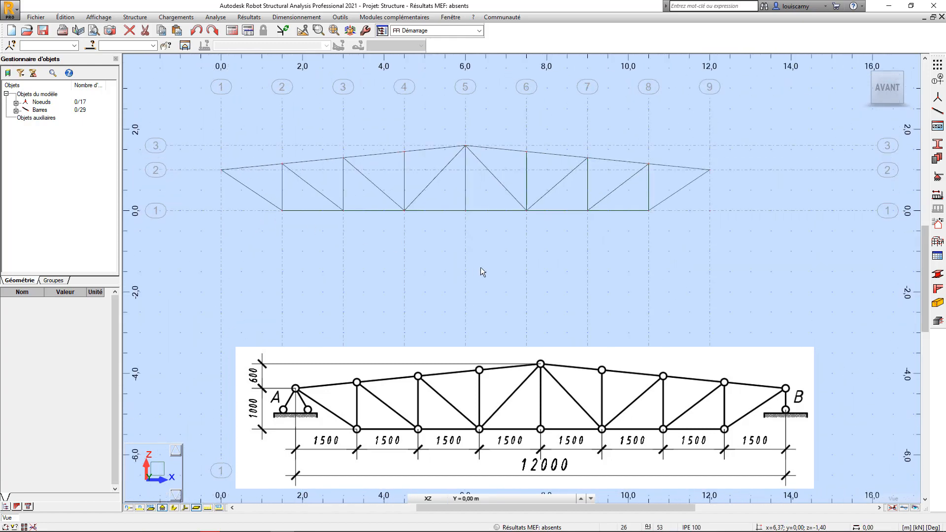
Open the bar releases and check the released directions in the definition of "Charnière aux deux extrémités".
click(136, 17)
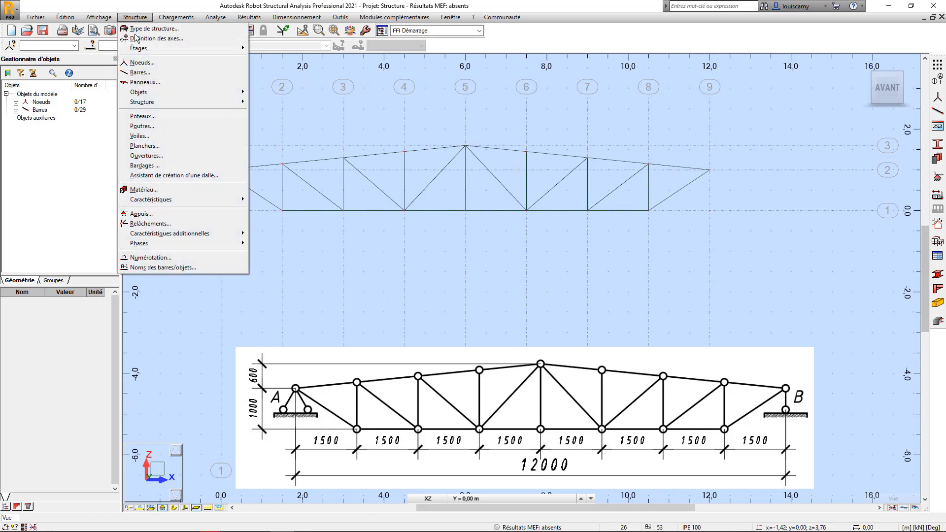
click(147, 224)
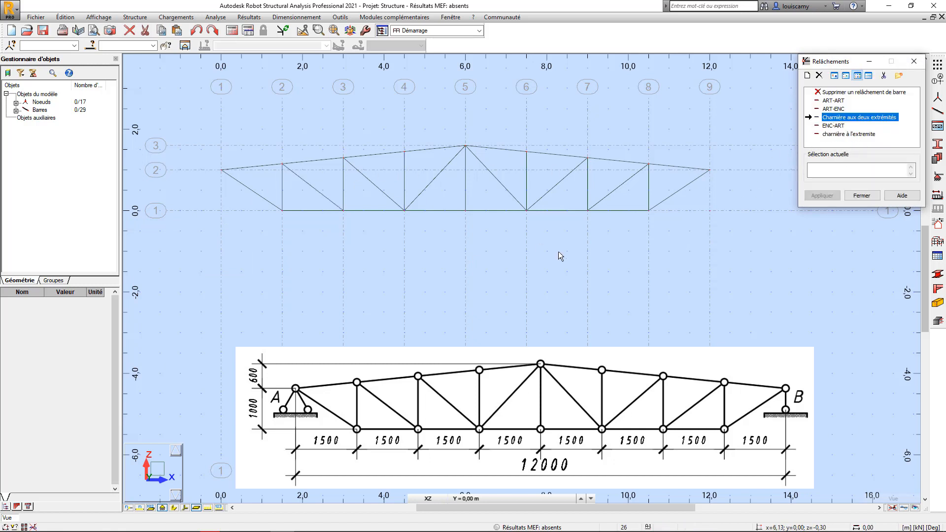
double_click(872, 118)
drag(847, 57, 694, 49)
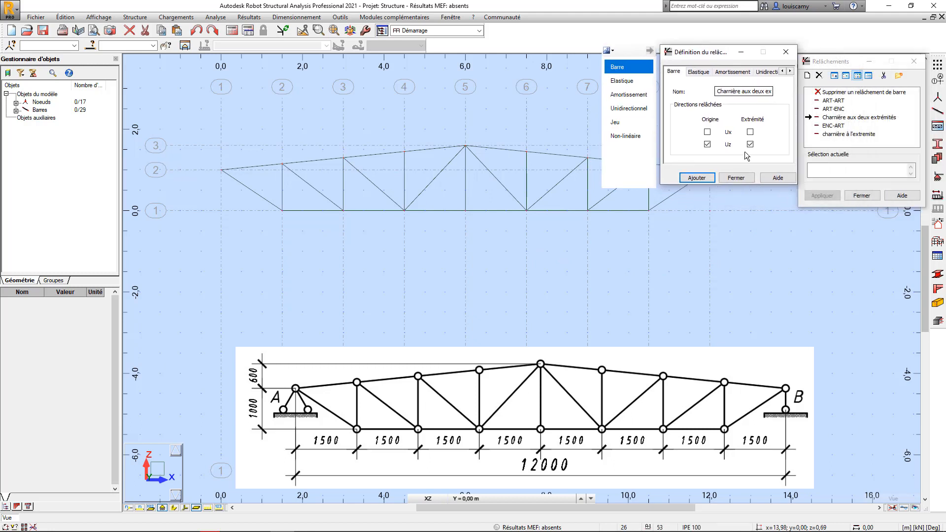
click(735, 177)
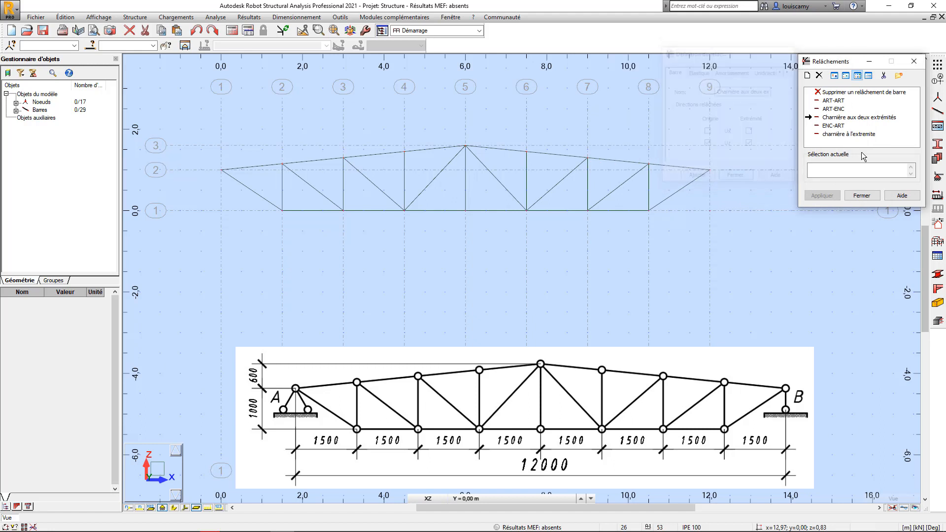
Apply the "Charnière aux deux extrémités" release to all the top chord bars from x = 0 to x = 12.
click(250, 168)
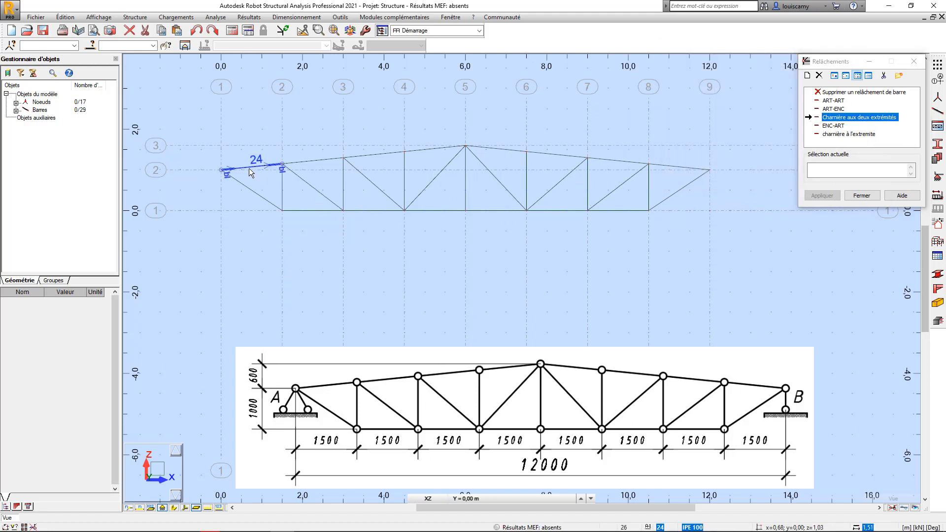
click(306, 161)
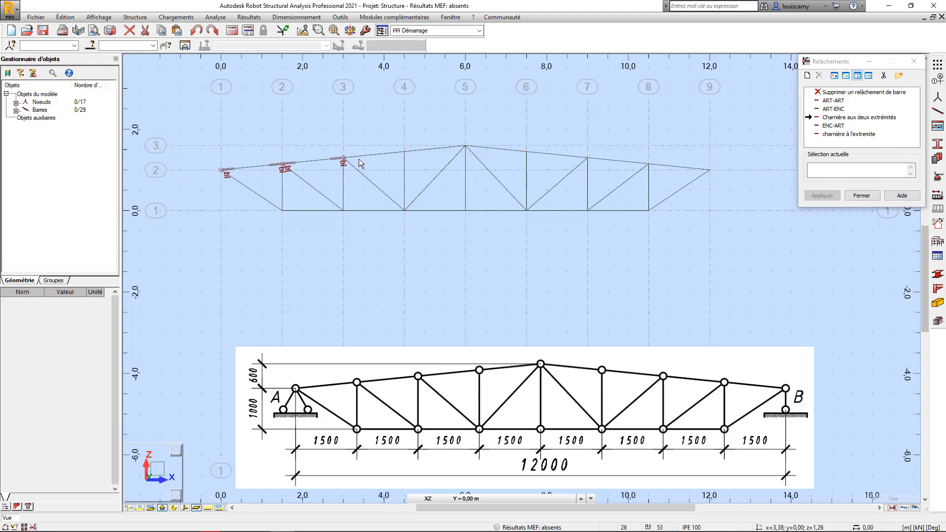
click(374, 155)
click(441, 150)
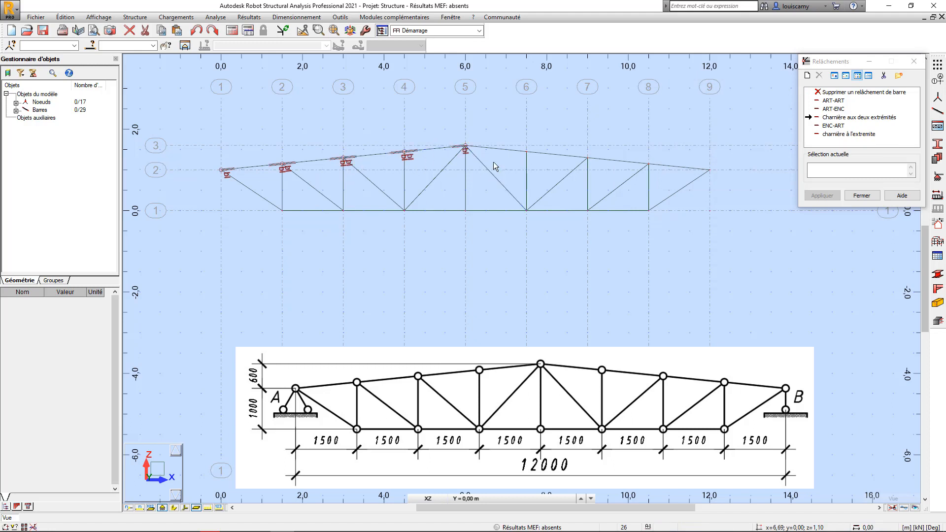
click(495, 147)
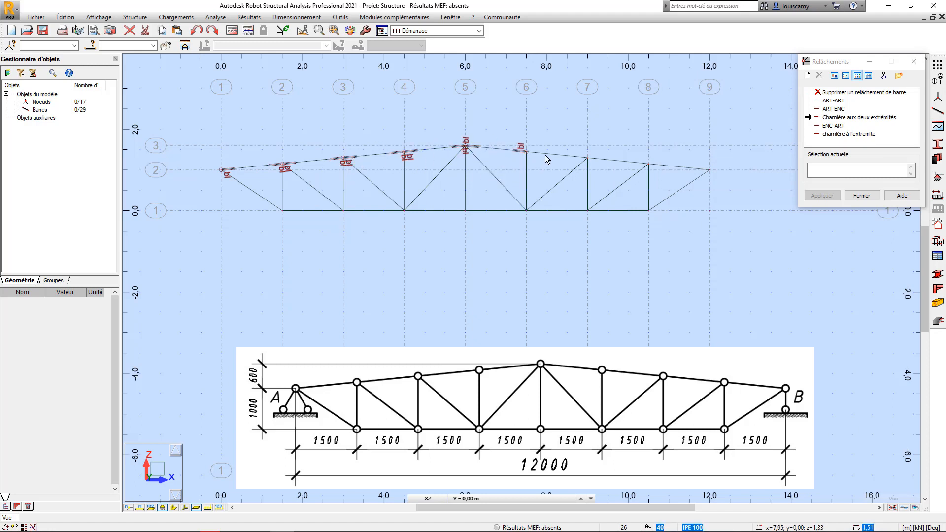
click(549, 161)
click(673, 168)
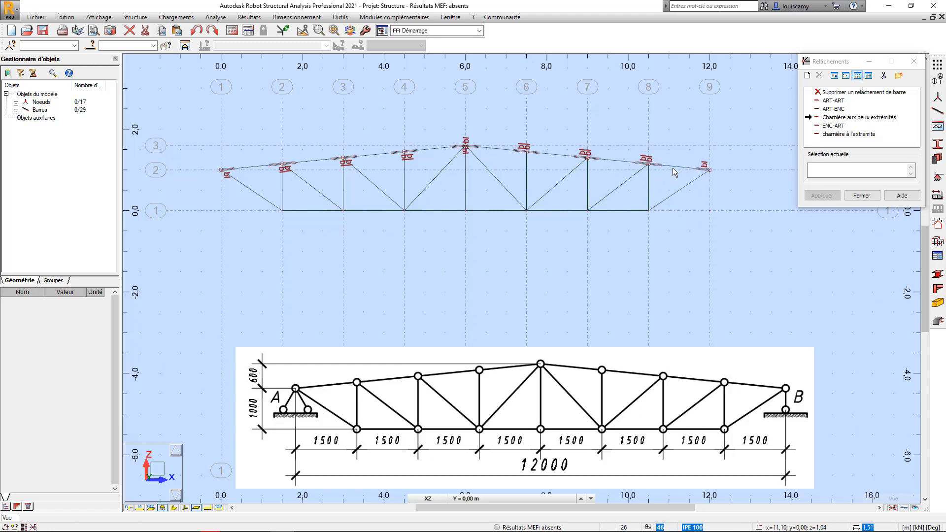
Apply the same release to the diagonals, verticals and bottom chord bars between x = 12 and x = 6, including the central vertical.
click(679, 192)
click(651, 194)
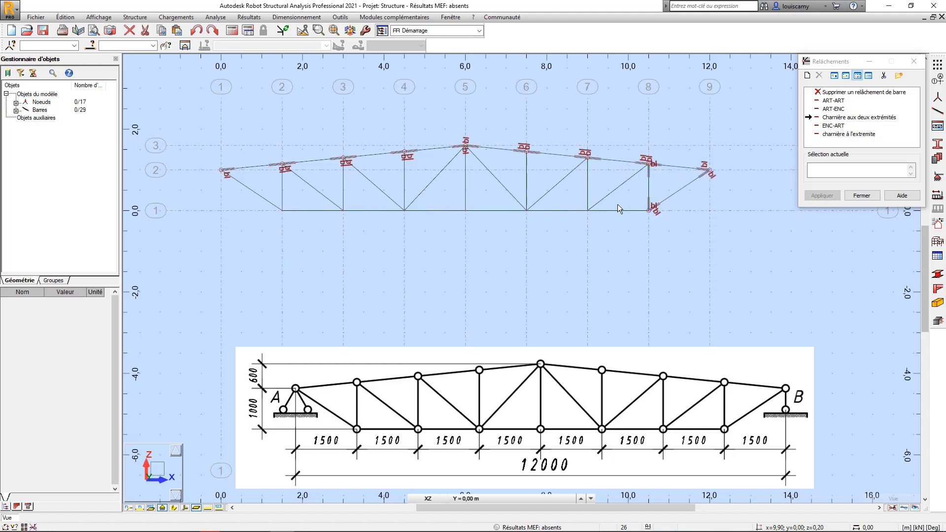
click(620, 211)
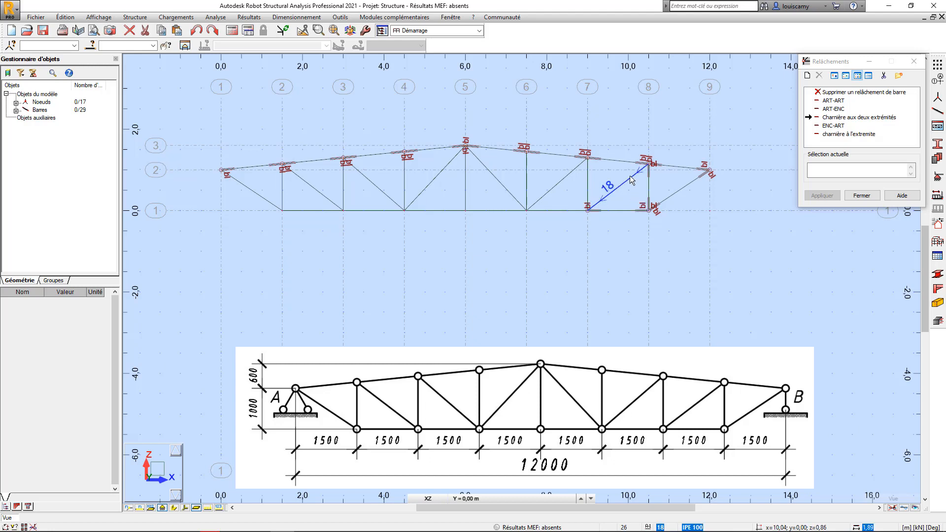
click(630, 176)
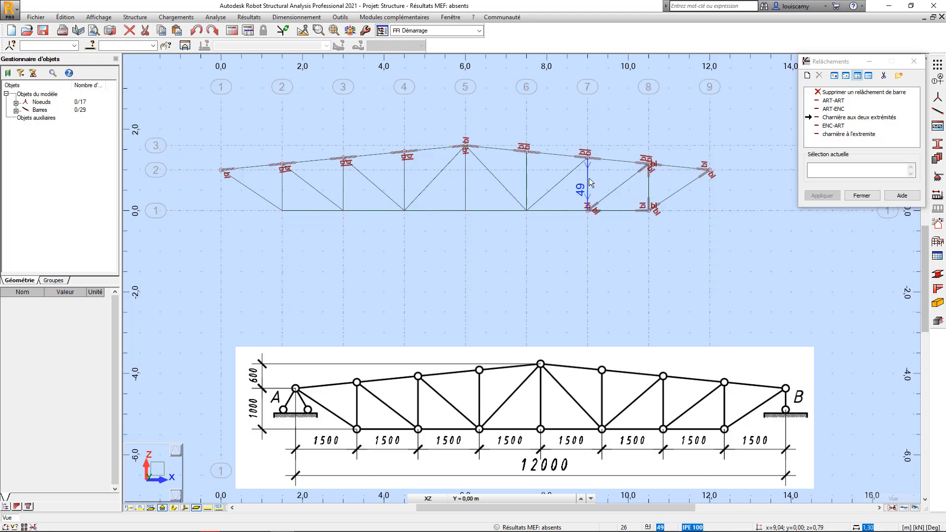
click(558, 211)
click(564, 180)
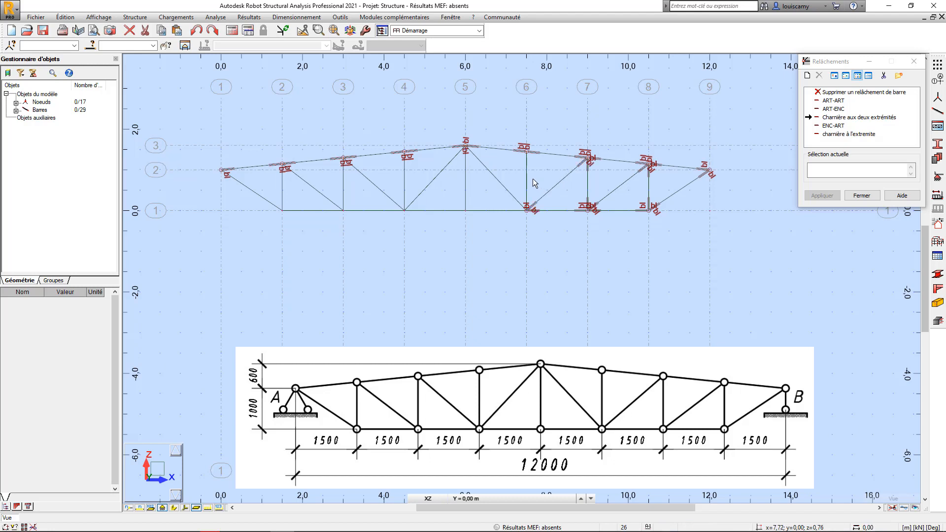
click(495, 179)
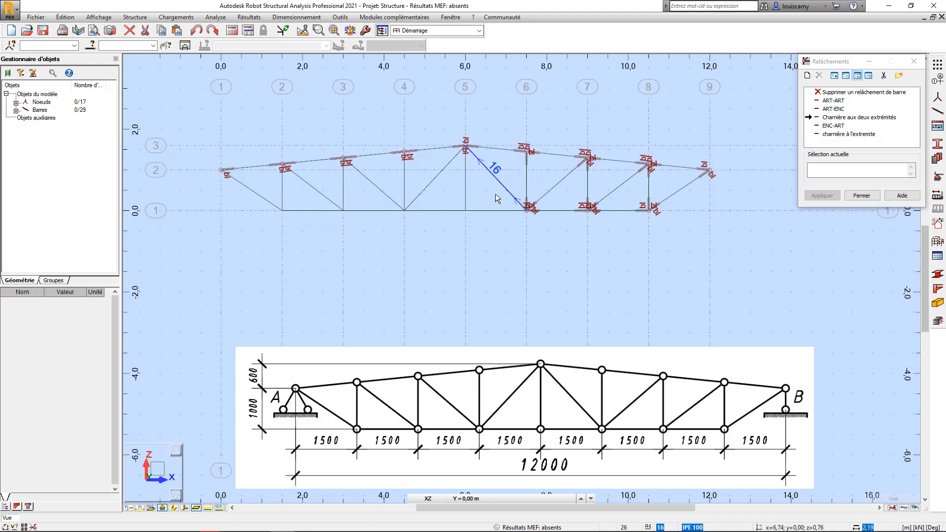
click(490, 212)
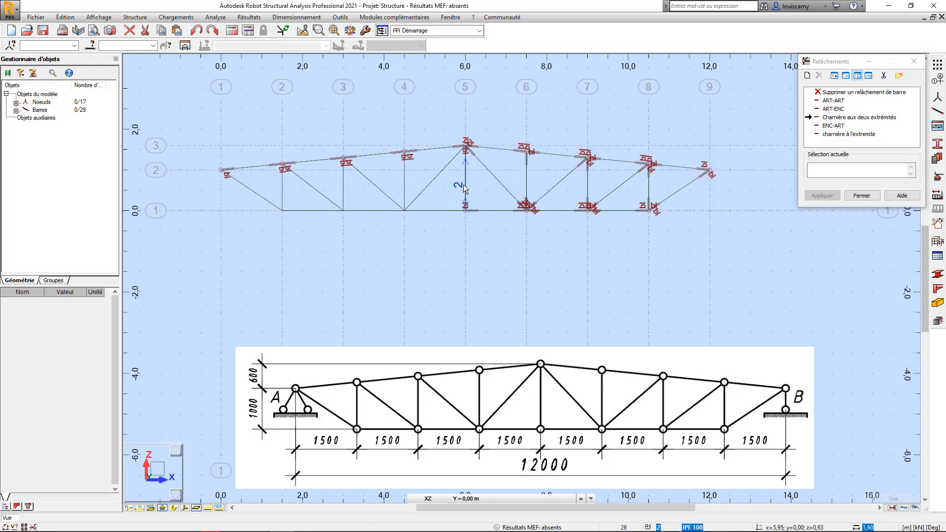
click(464, 186)
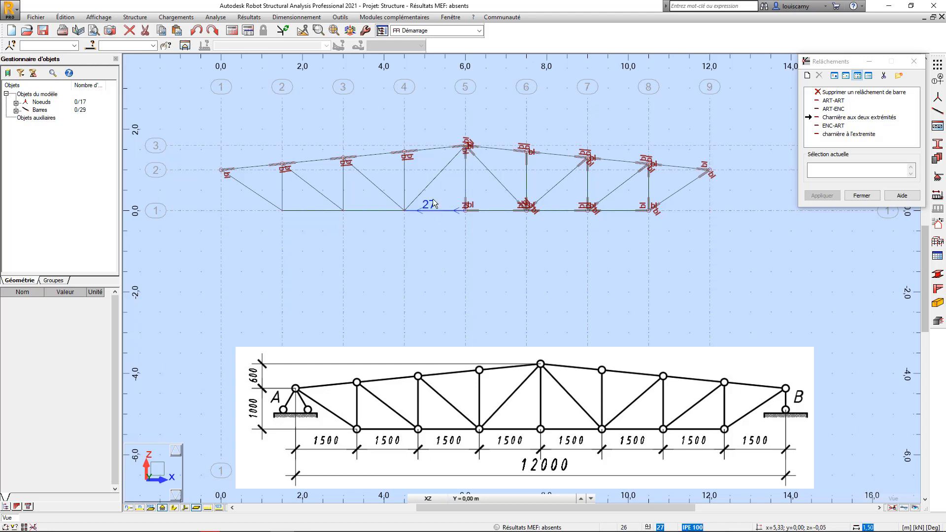
Apply the same release to the remaining diagonals, verticals and bottom chord bars between x = 6 and x = 0, and close the releases.
click(433, 199)
click(436, 176)
click(375, 188)
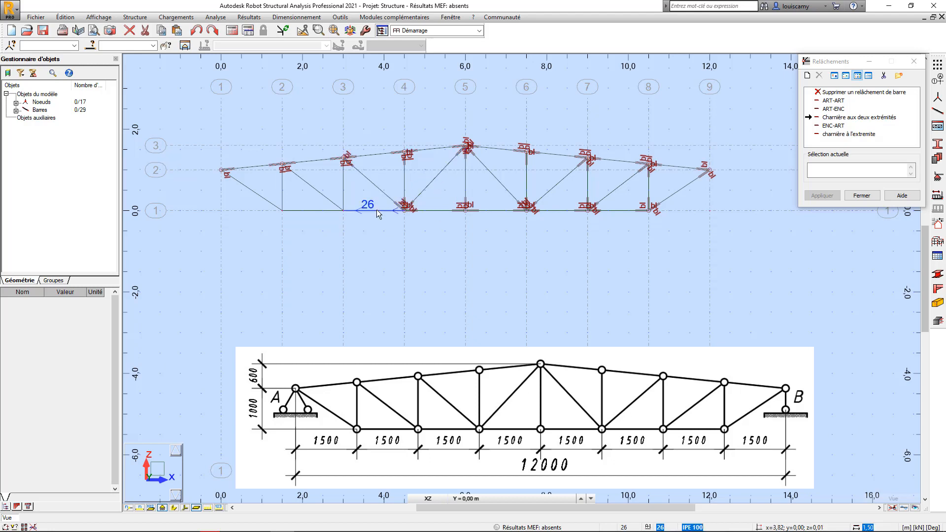
click(345, 199)
click(318, 189)
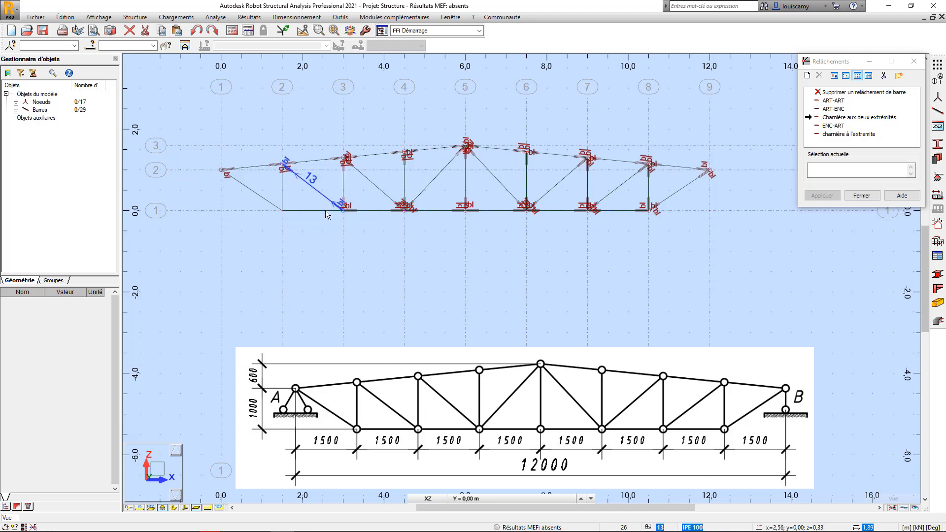
click(281, 197)
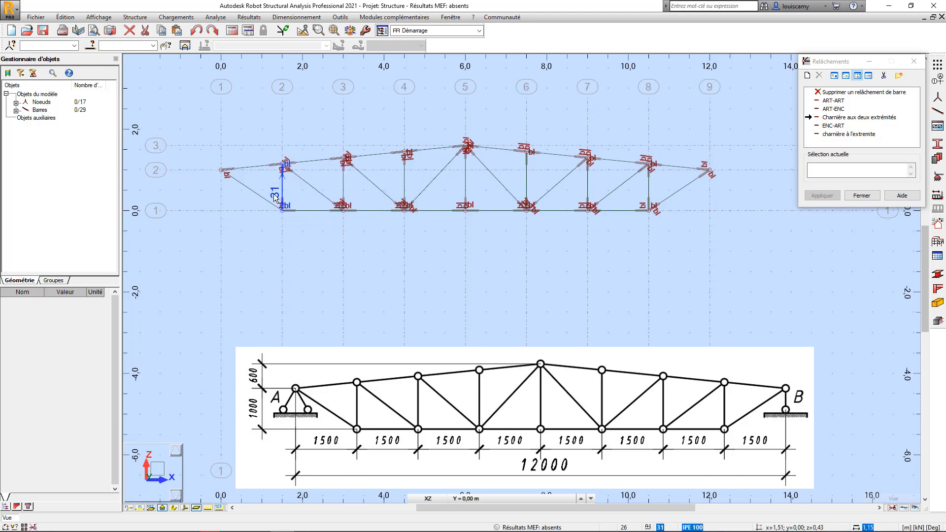
click(260, 200)
scroll(273, 192, up, 4)
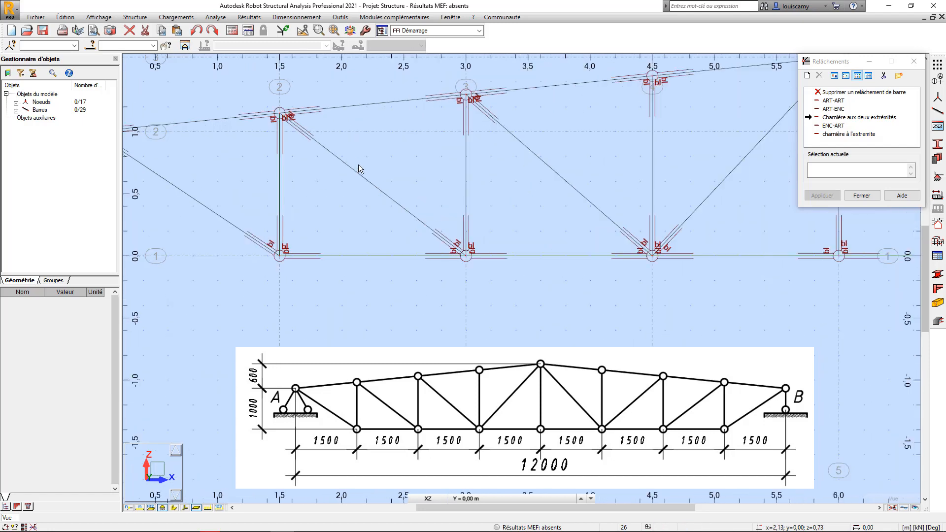
scroll(375, 182, down, 2)
scroll(389, 191, down, 1)
scroll(347, 215, down, 1)
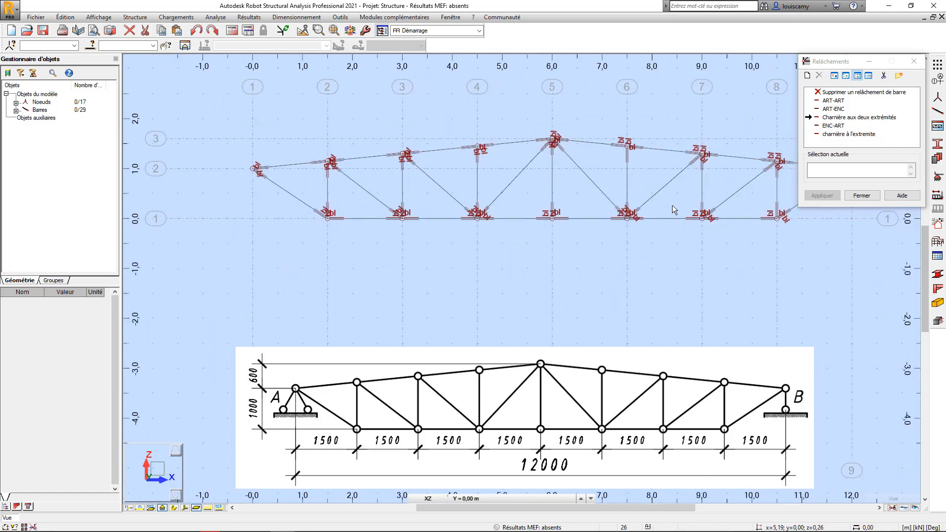
click(861, 195)
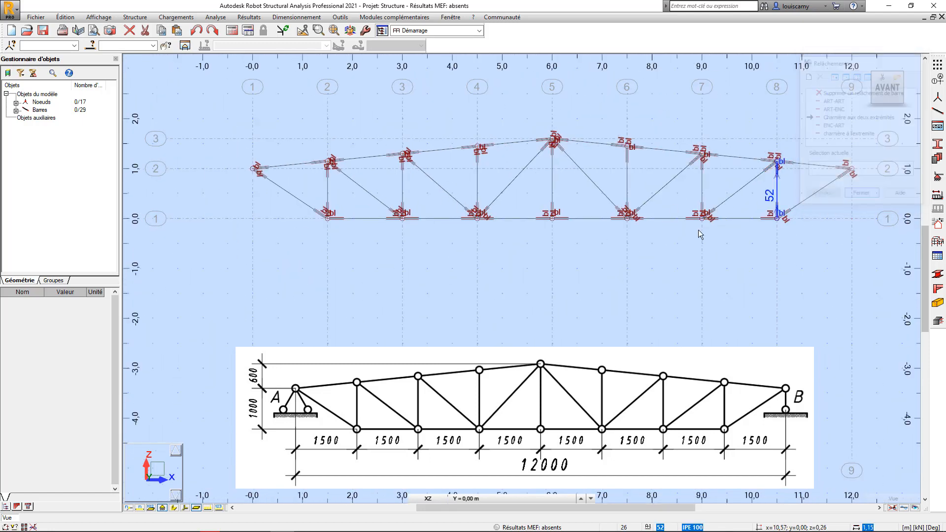
Turn on the permanent display of the Relâchements attribute in the structure view.
scroll(668, 173, down, 1)
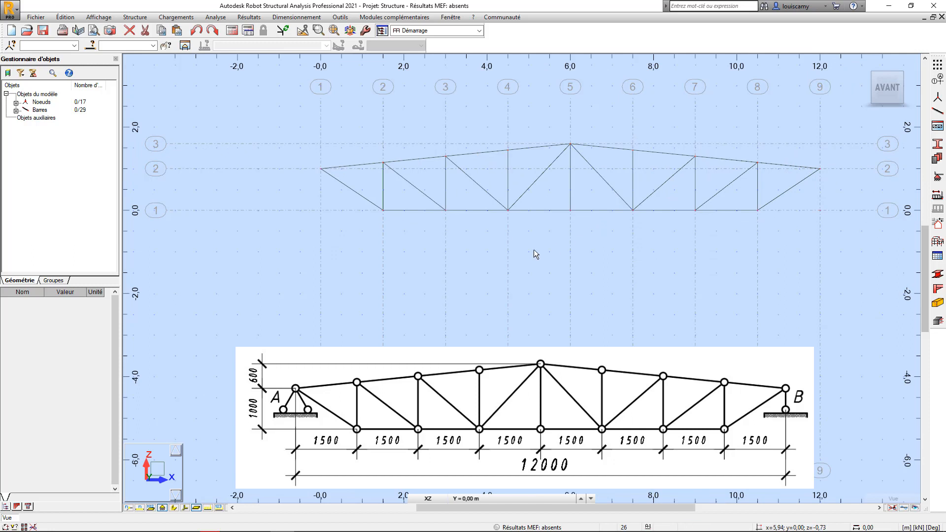
right_click(483, 266)
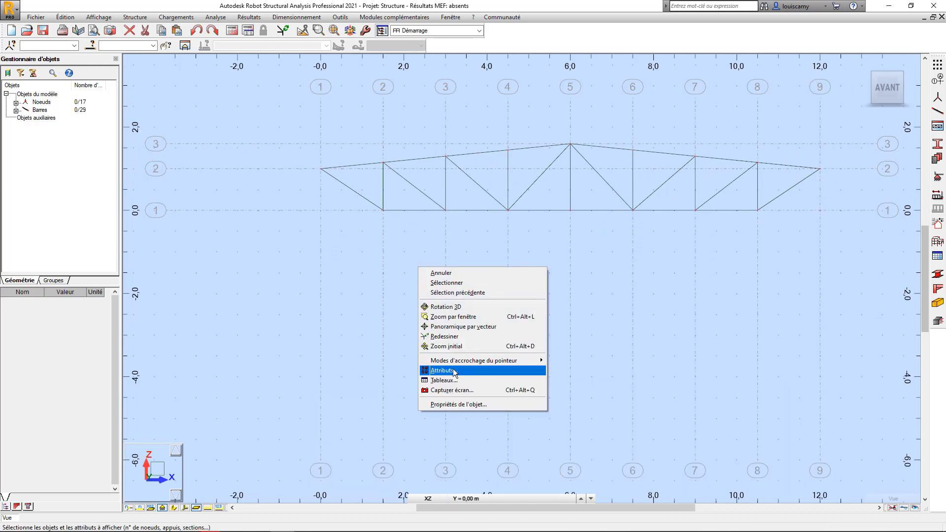
click(454, 371)
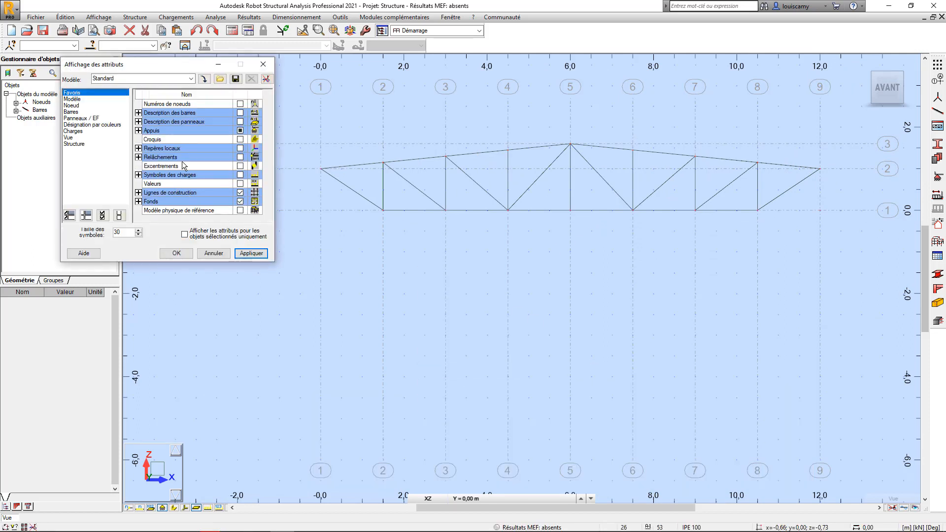
click(240, 158)
click(247, 255)
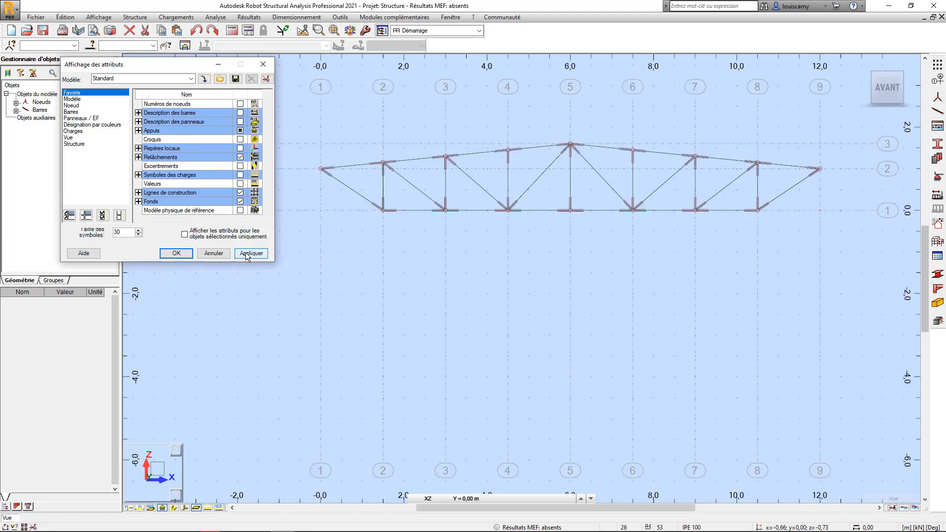
click(176, 253)
Look up the "Étude d'un Treillis Plan" option in the project type selection, and close it without switching.
scroll(392, 182, down, 1)
middle_drag(604, 249, 581, 240)
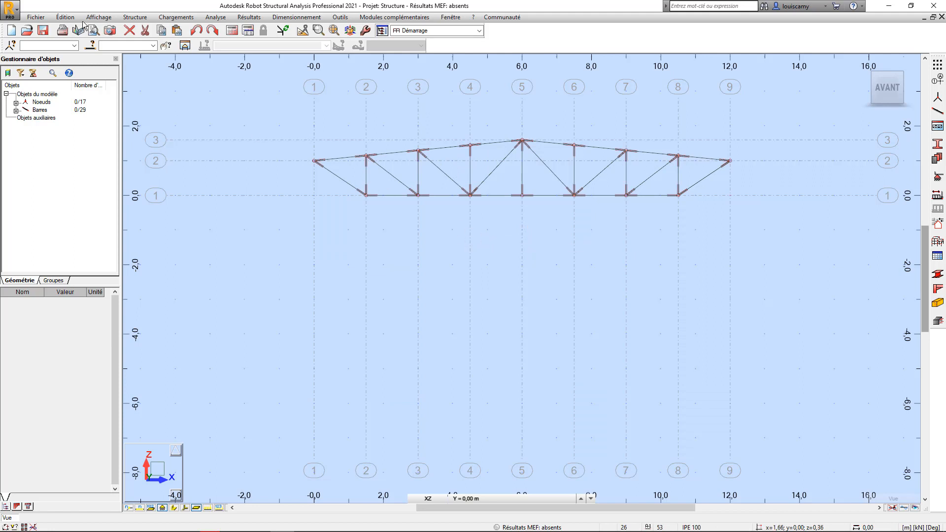
click(6, 21)
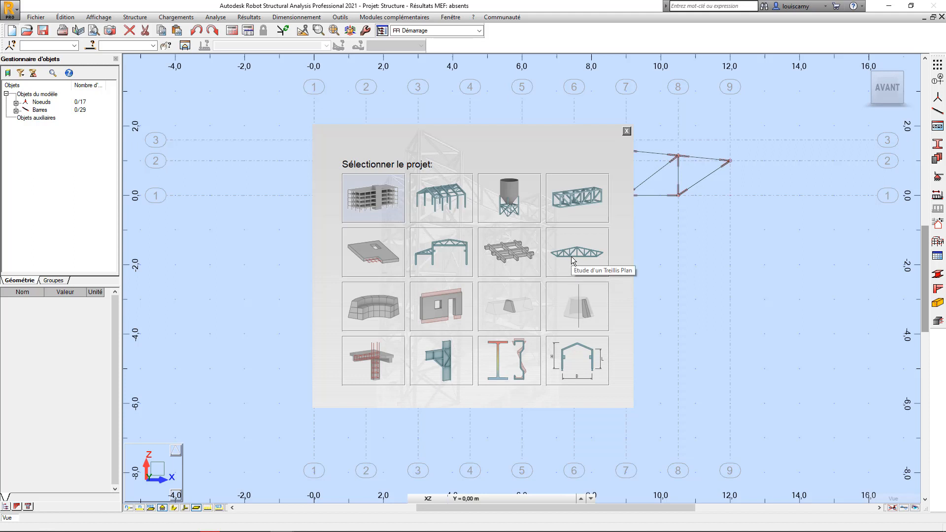
click(626, 131)
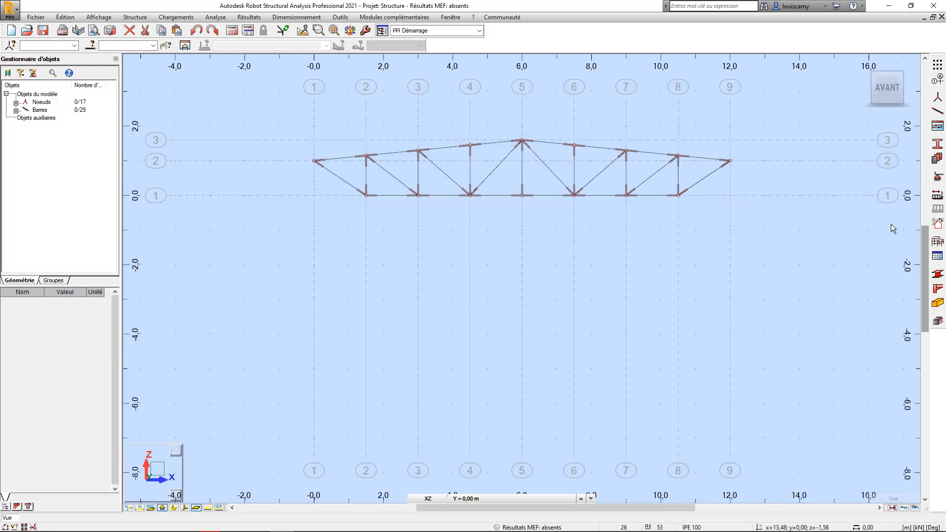
Assign a "Rotule" support to the truss end node at x = 0 and an "Appui simple" to the end node at x = 12.
click(939, 177)
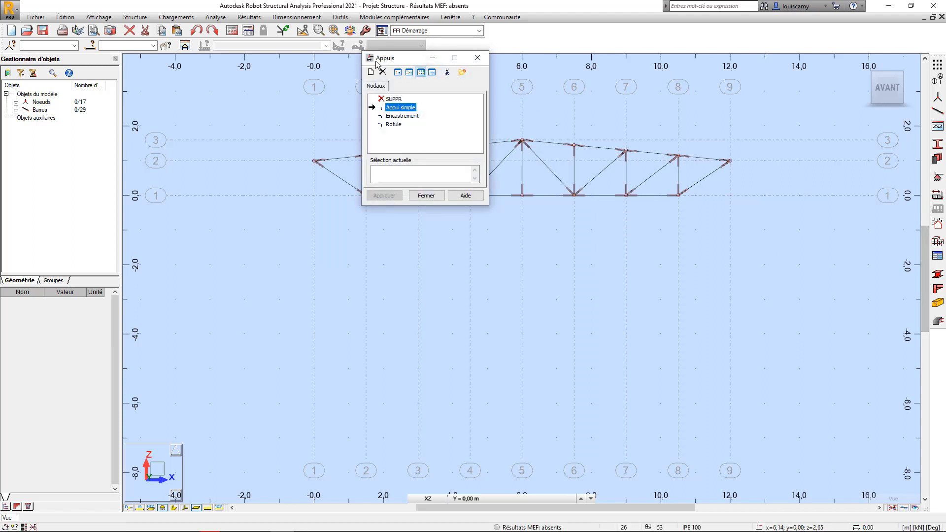
drag(377, 61, 112, 24)
click(128, 88)
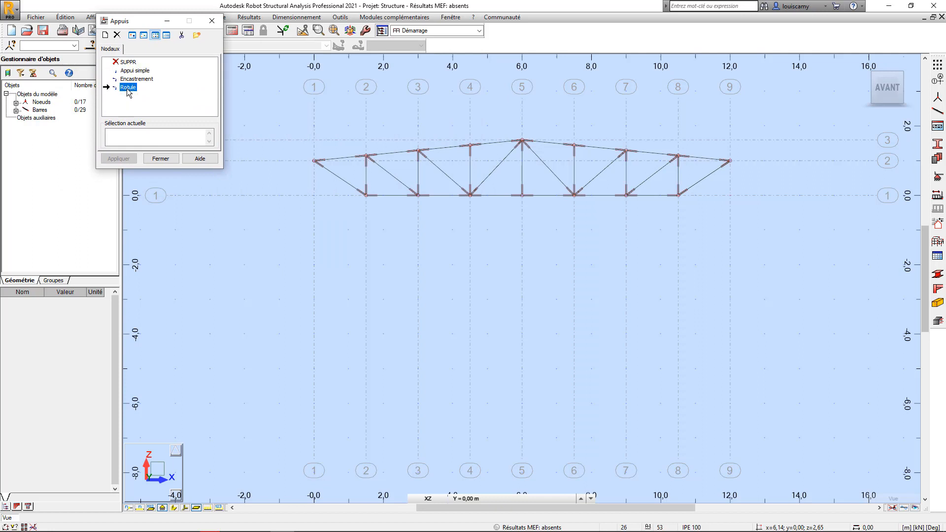
click(317, 165)
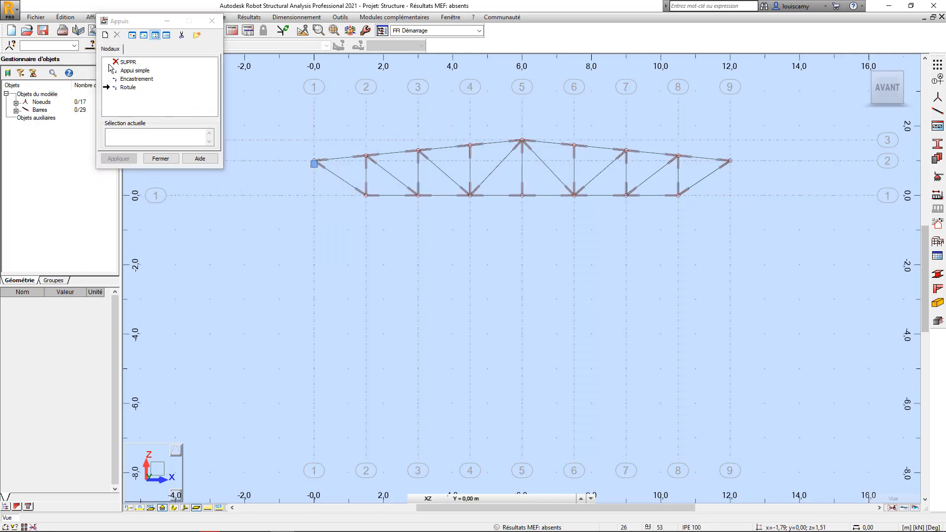
click(139, 71)
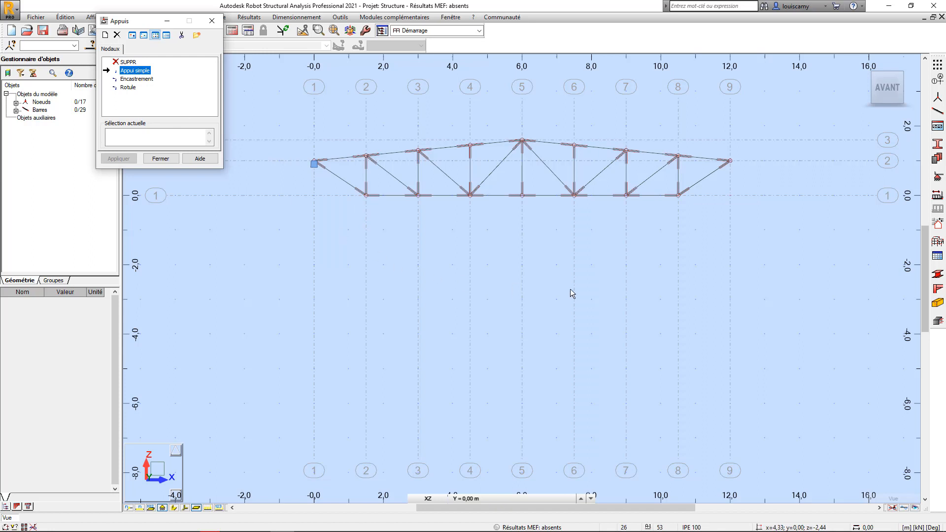
click(732, 168)
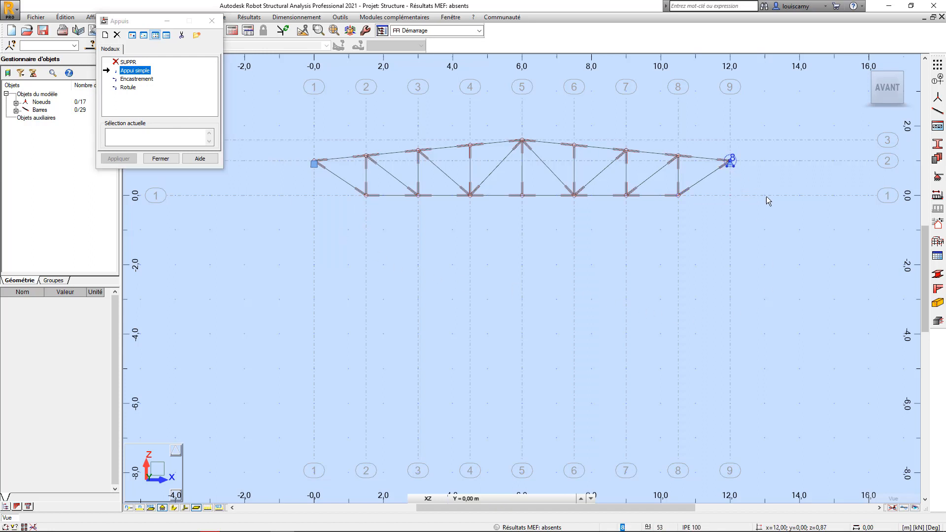
click(161, 158)
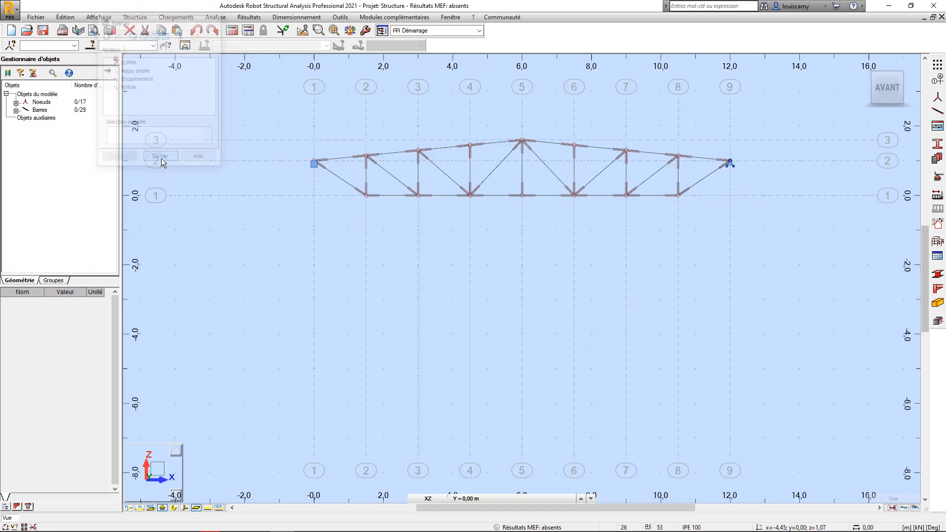
Set the task's design codes to NF EN 1993-1-1:2005/NA:2013/A1:2014 for steel and aluminium structures and NF EN 1993-1-8:2005/NA:2007/AC:2009 for steel connections.
scroll(540, 262, down, 2)
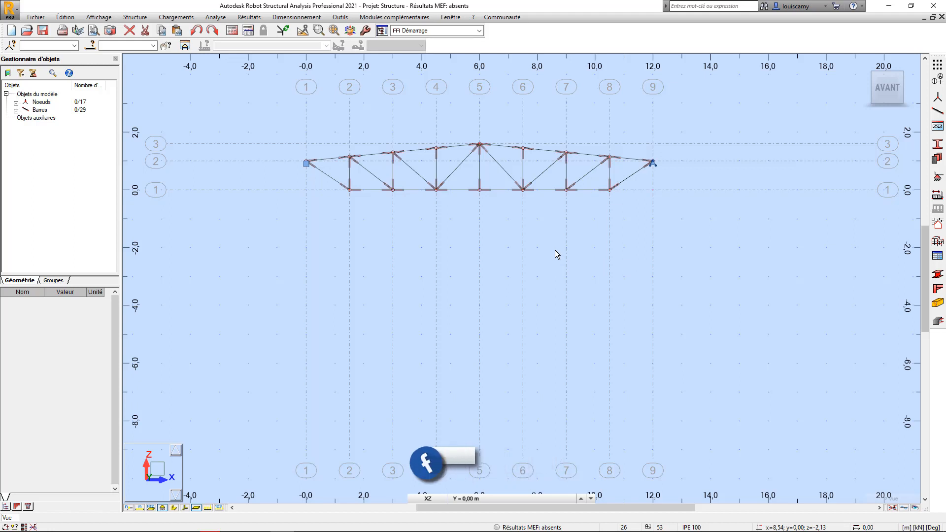
click(340, 18)
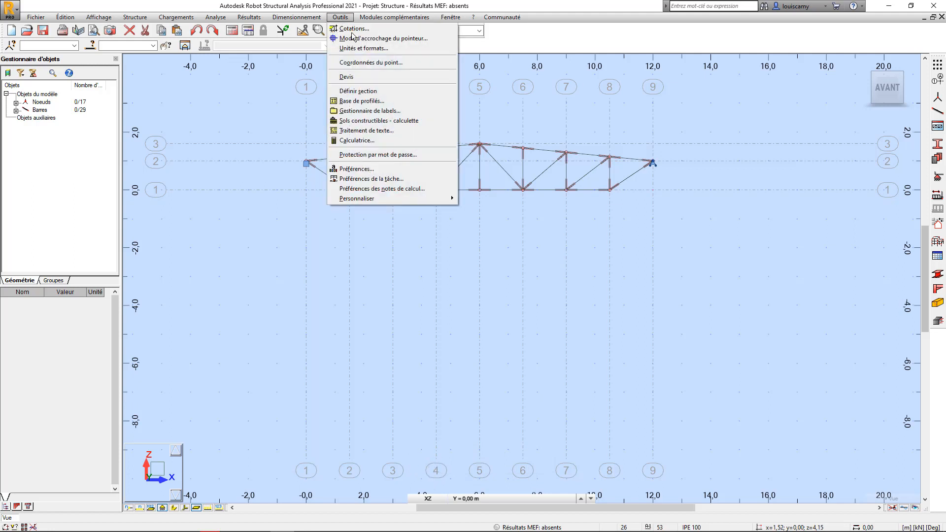
click(371, 179)
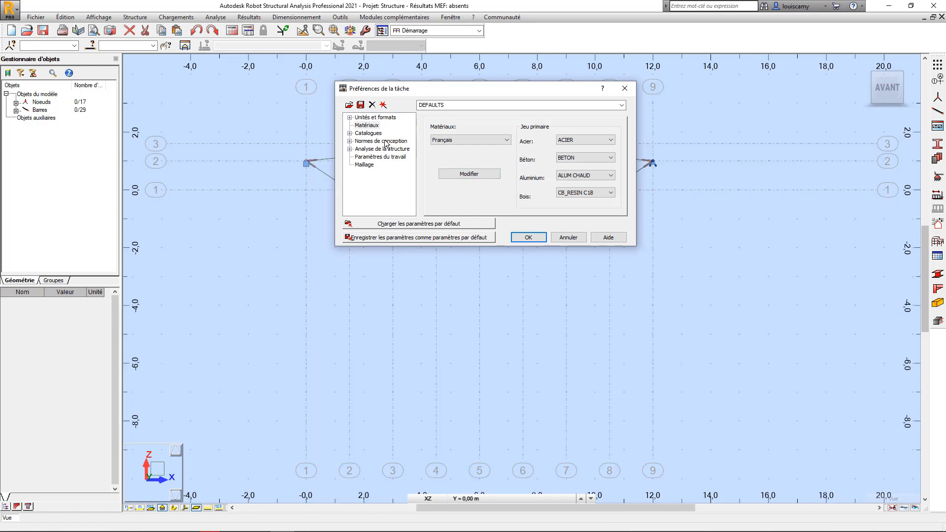
click(381, 141)
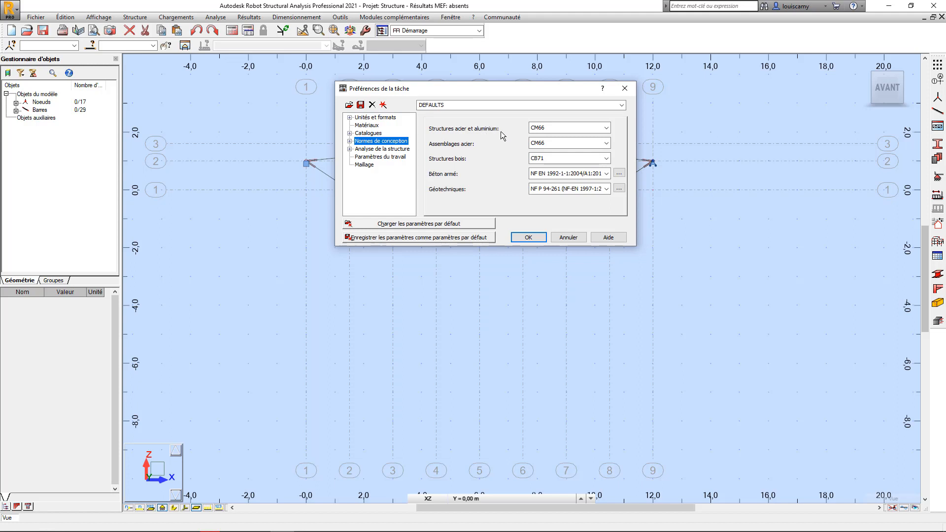
click(607, 128)
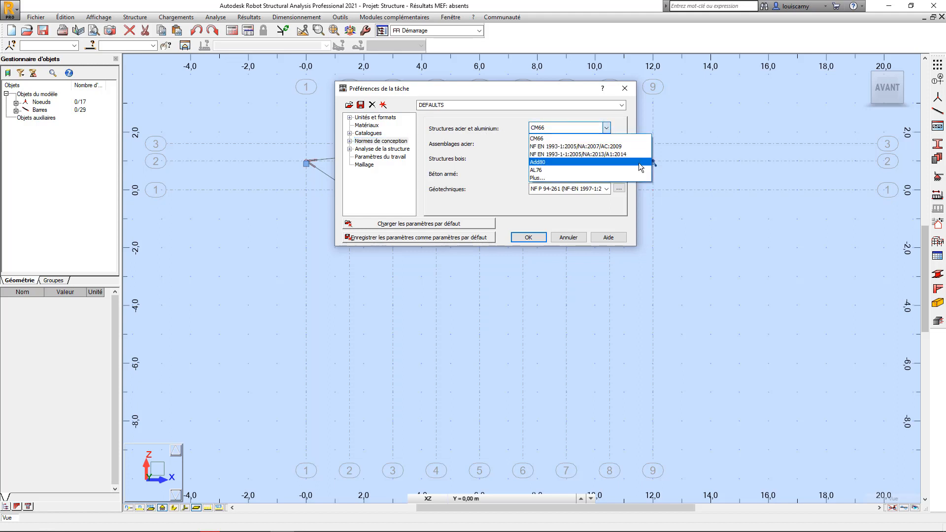
click(596, 154)
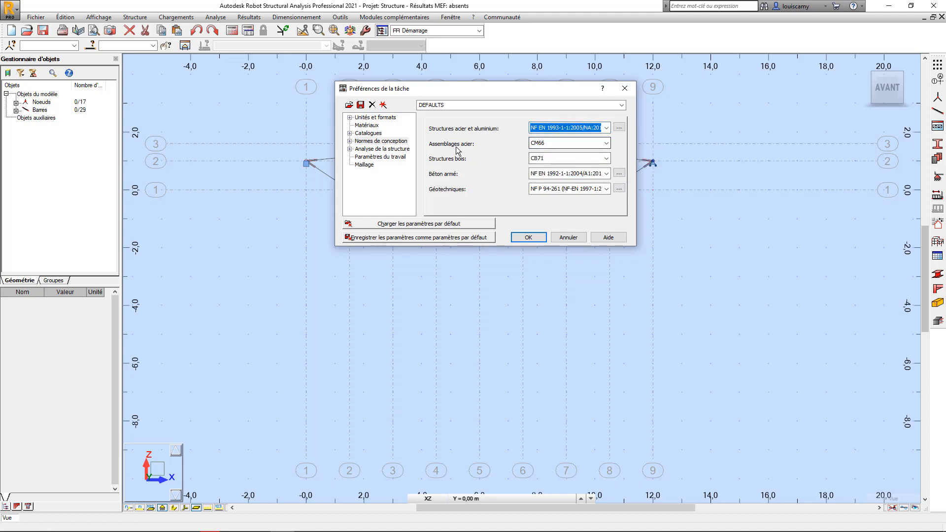
click(607, 143)
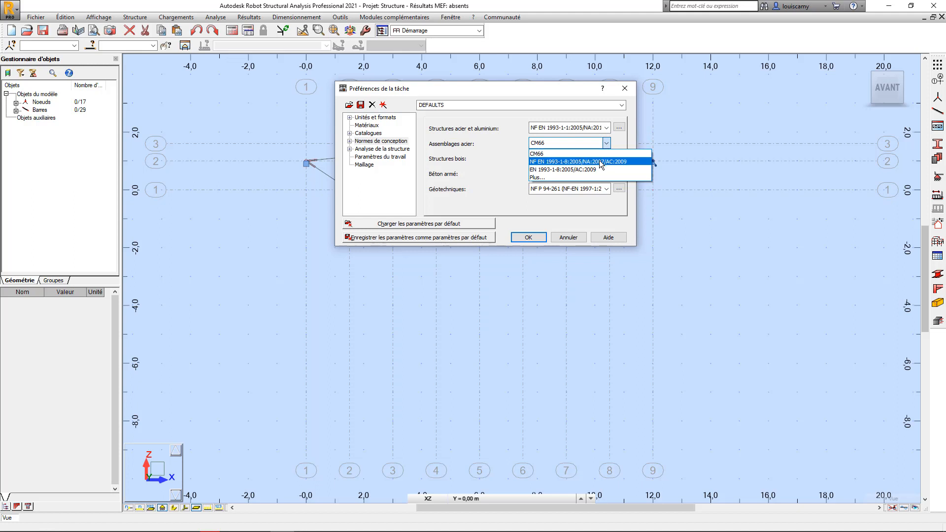
click(602, 162)
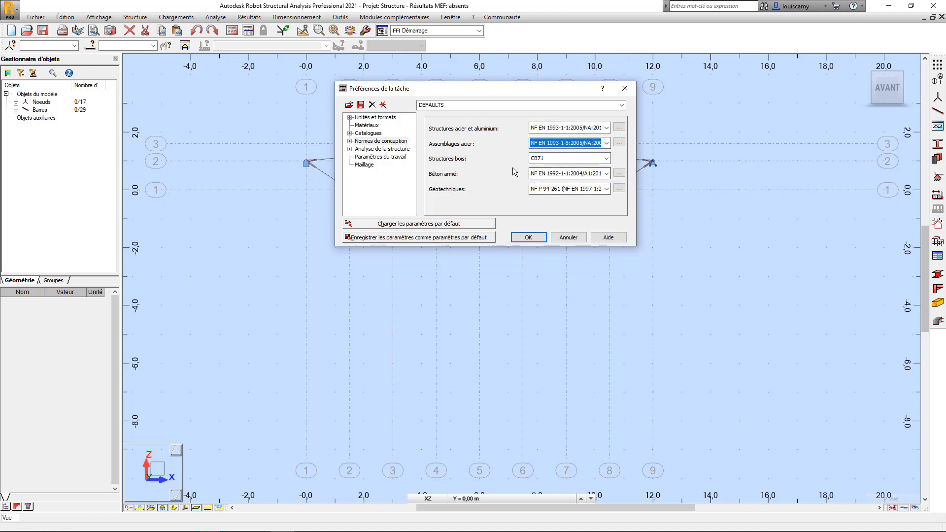
Set the load combination regulation (Pondérations) to BAEL 91, review its coefficient tables, and close the regulation editor.
click(349, 141)
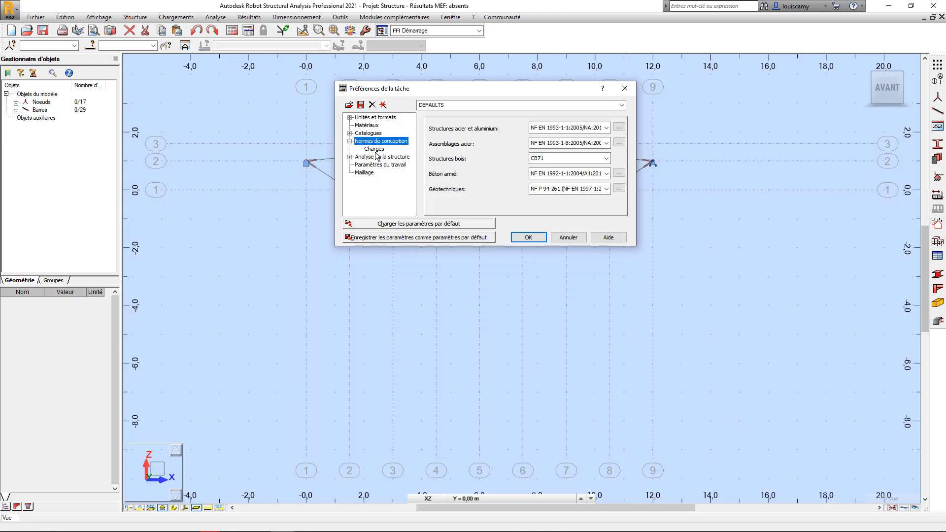
click(374, 149)
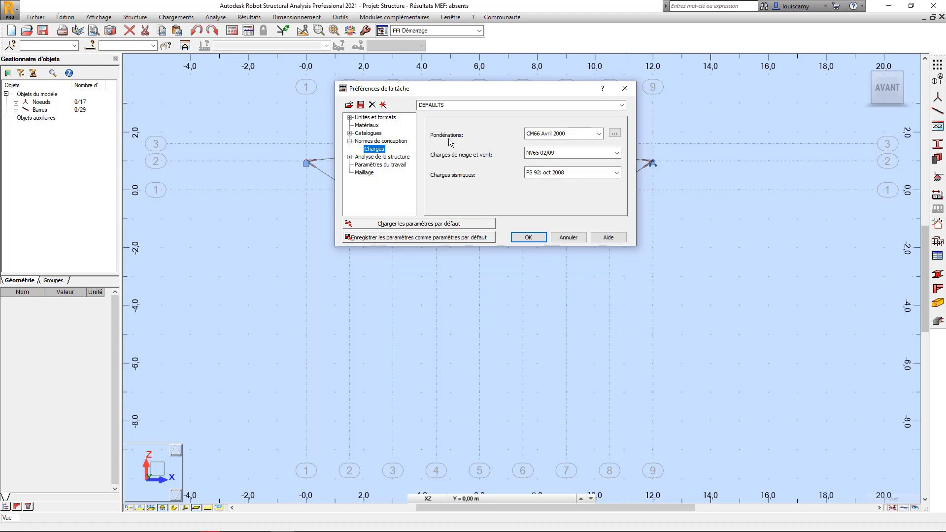
click(599, 134)
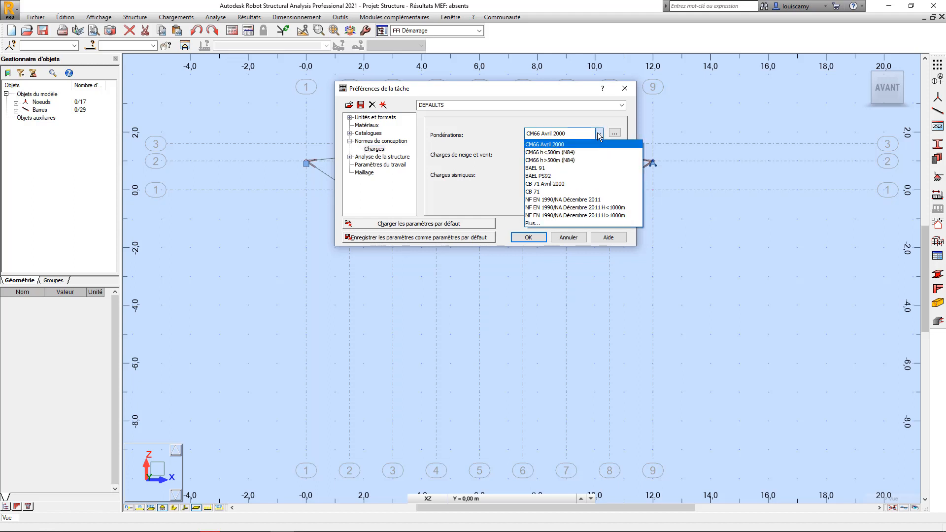
click(537, 171)
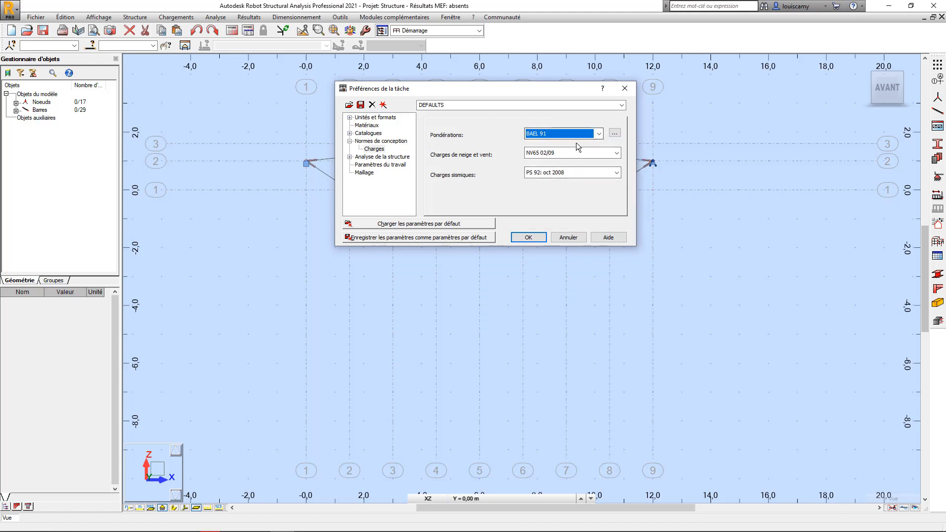
click(614, 134)
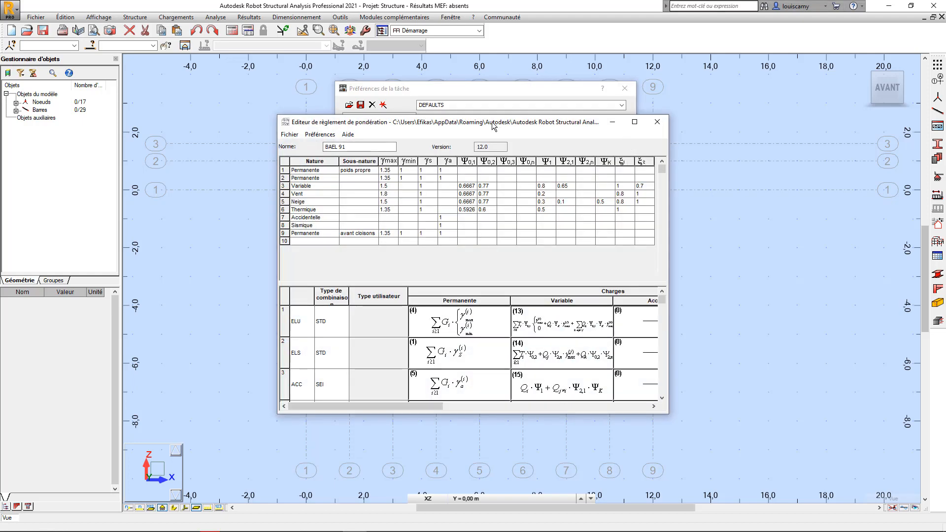
drag(674, 240, 766, 235)
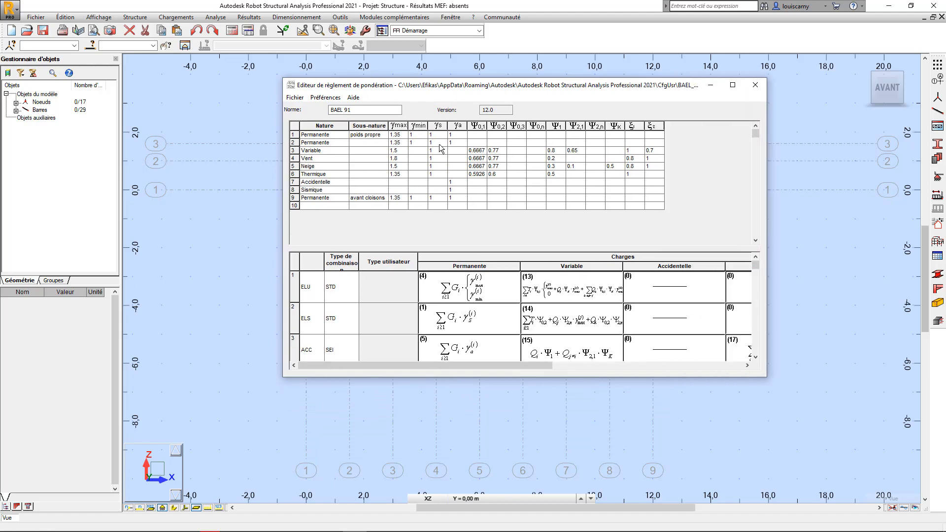
click(755, 85)
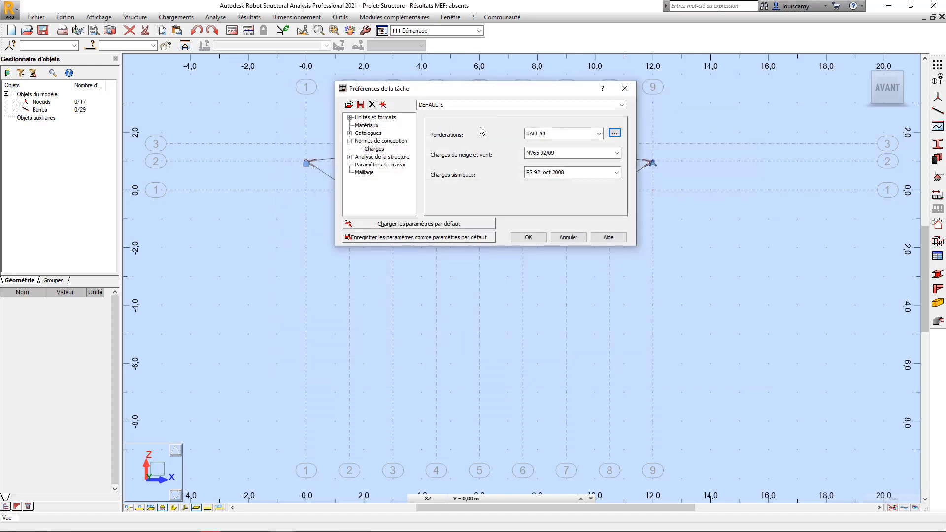
Open the steel material definition for modification from the task preferences' Matériaux settings.
click(350, 141)
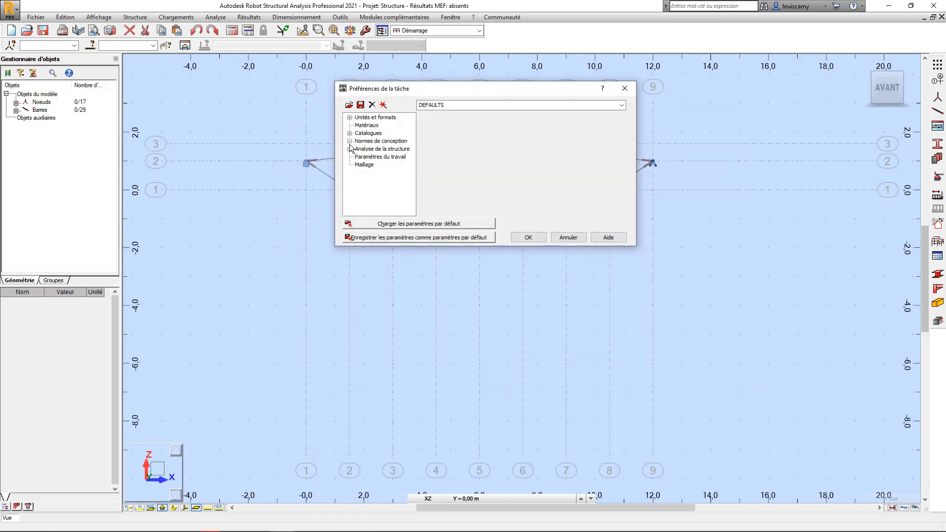
click(368, 125)
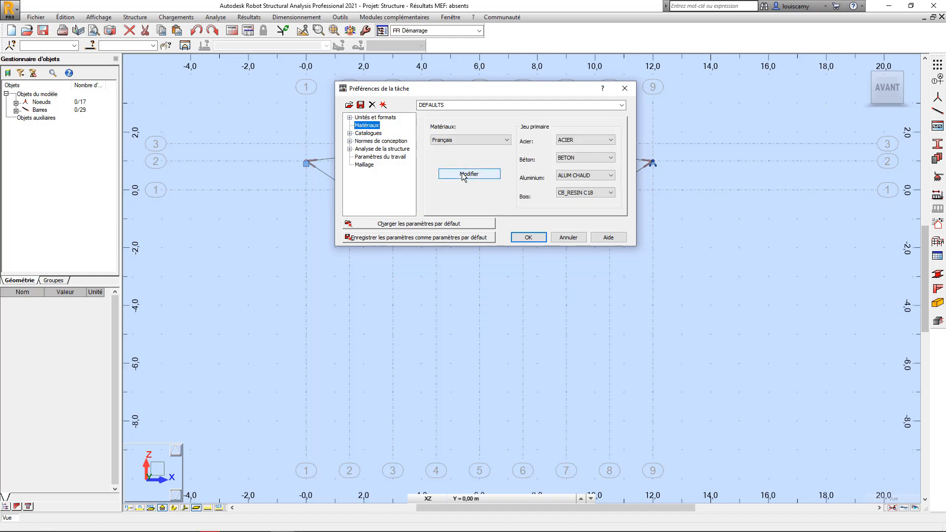
click(464, 176)
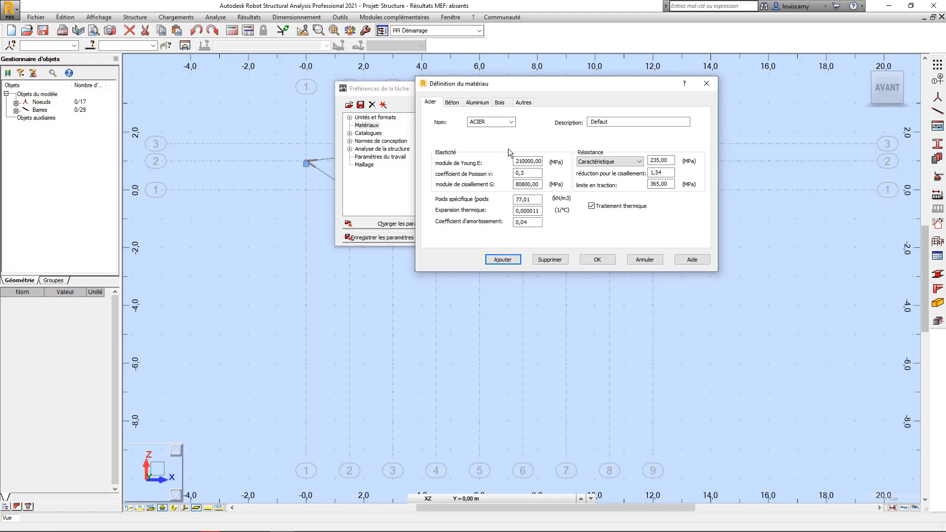
Look through the available steel grades, including the properties of ACIER E42, and return to ACIER.
click(510, 122)
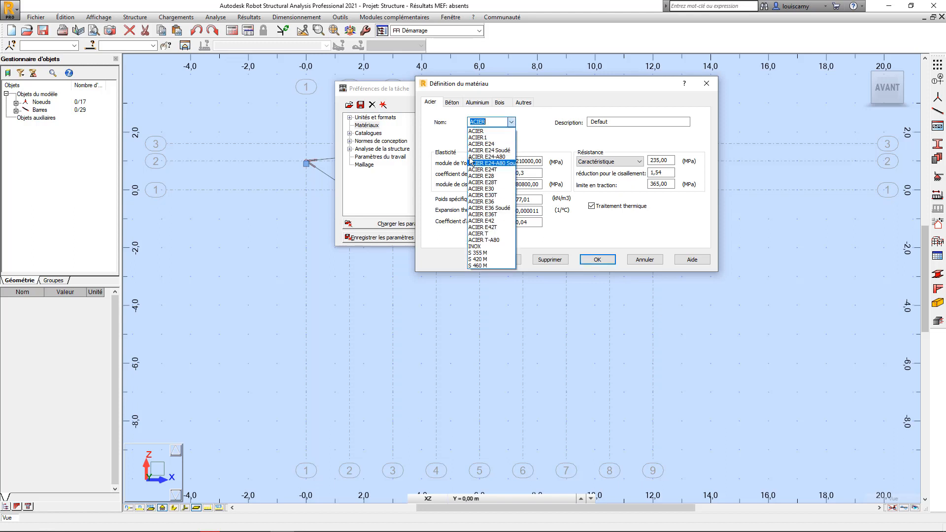
click(482, 220)
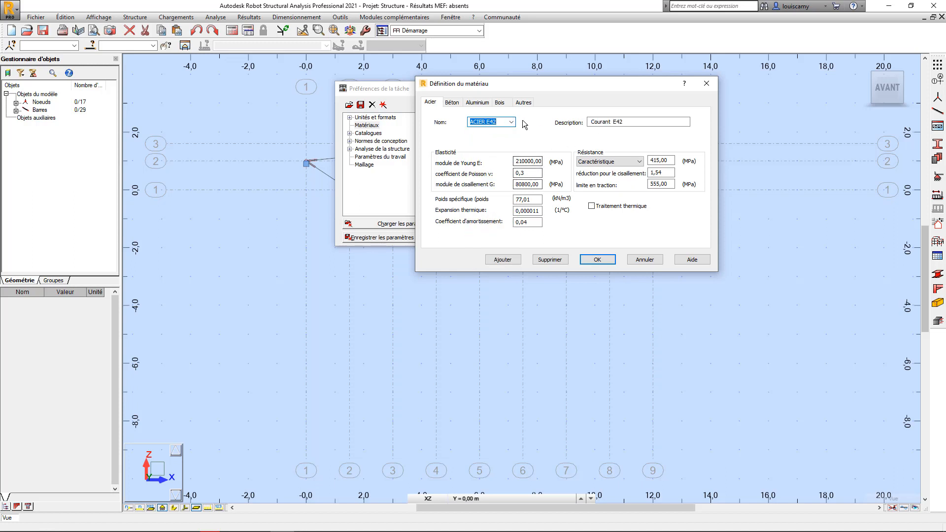
click(512, 123)
scroll(490, 221, down, 3)
click(488, 247)
click(511, 122)
click(486, 134)
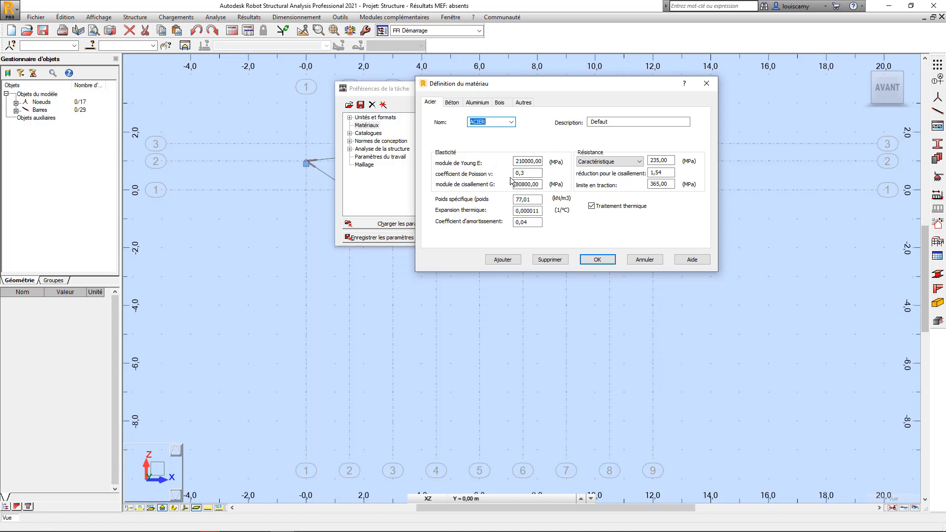
Set the steel's specific weight to 78.5 kN/m3 and its thermal expansion to 0,000012 per °C, keeping the resistance values.
double_click(522, 202)
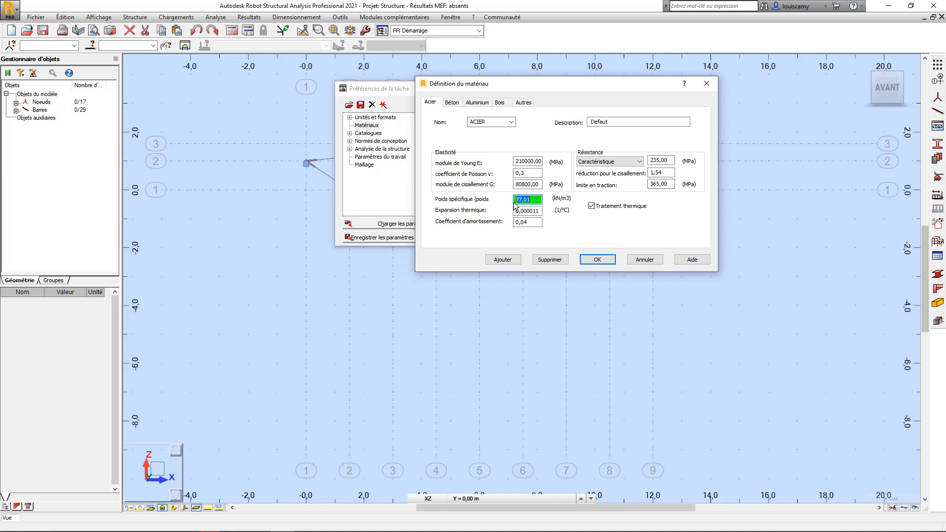
text(78.5)
click(536, 213)
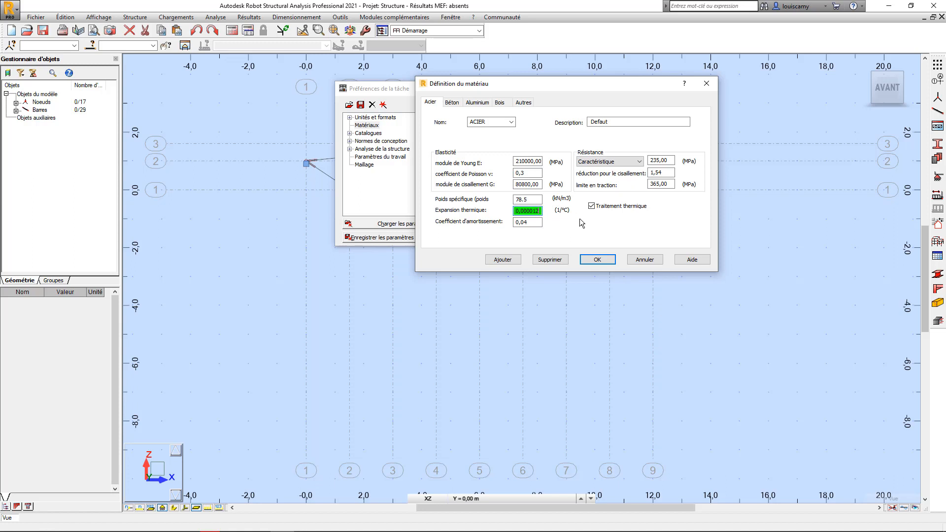
click(664, 162)
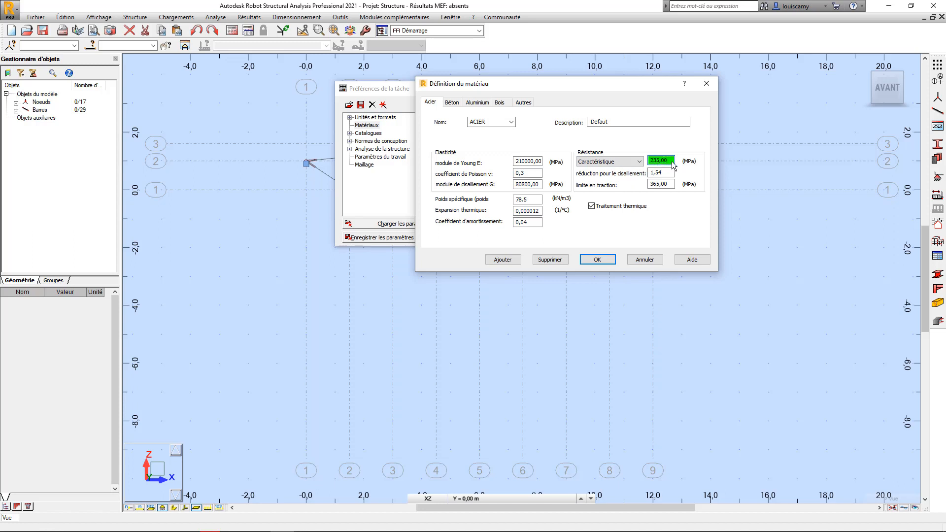
click(674, 190)
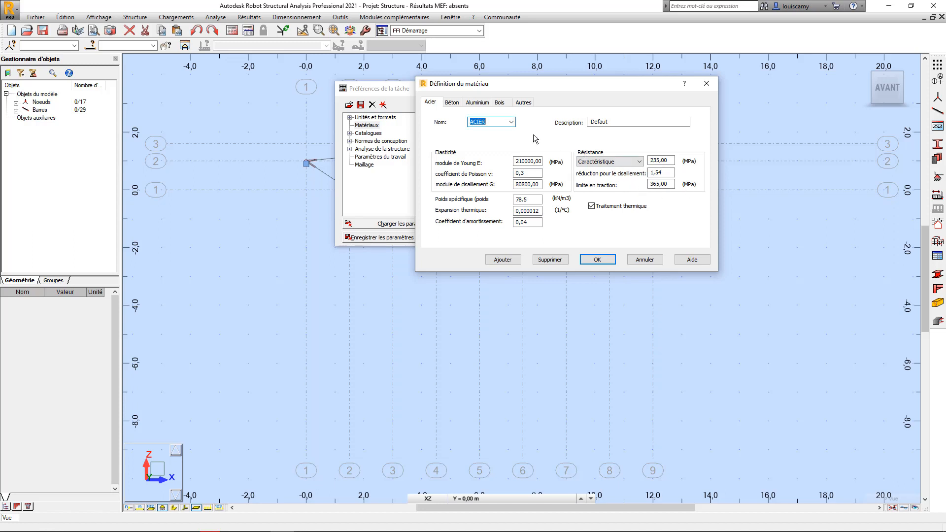
Name the modified steel ACIER235, add it to the materials, and apply the task preferences.
click(499, 123)
click(503, 259)
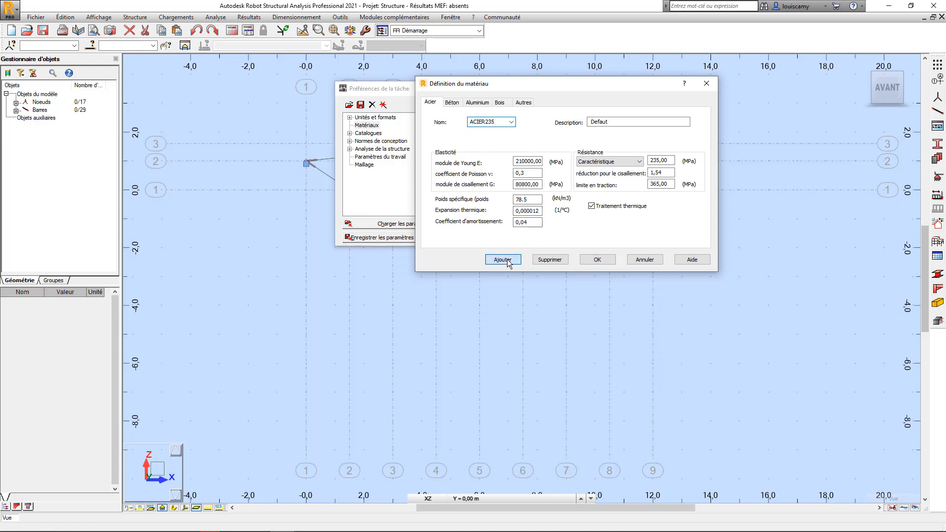
click(597, 260)
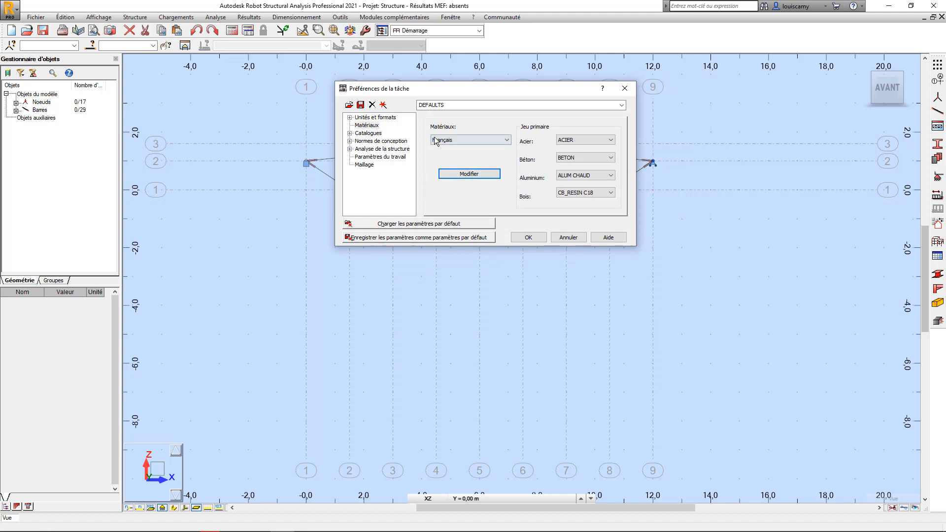
click(529, 237)
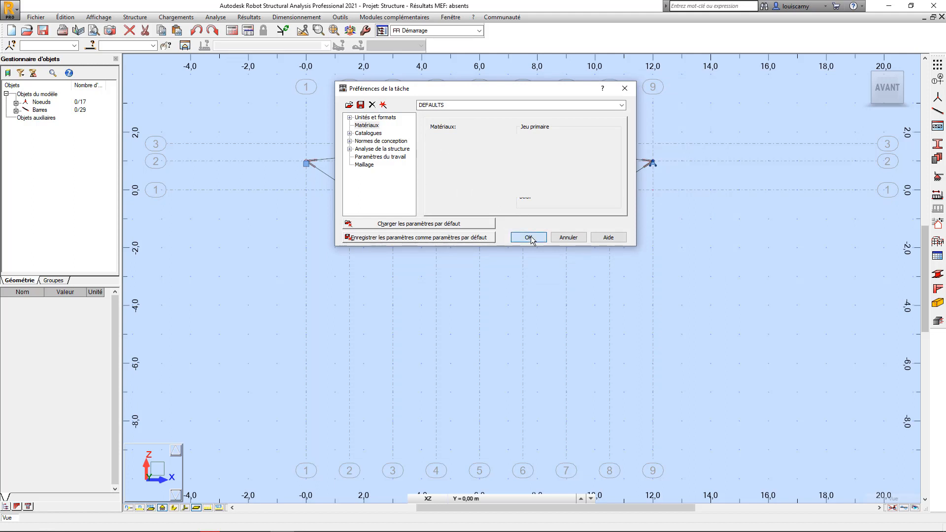
click(513, 195)
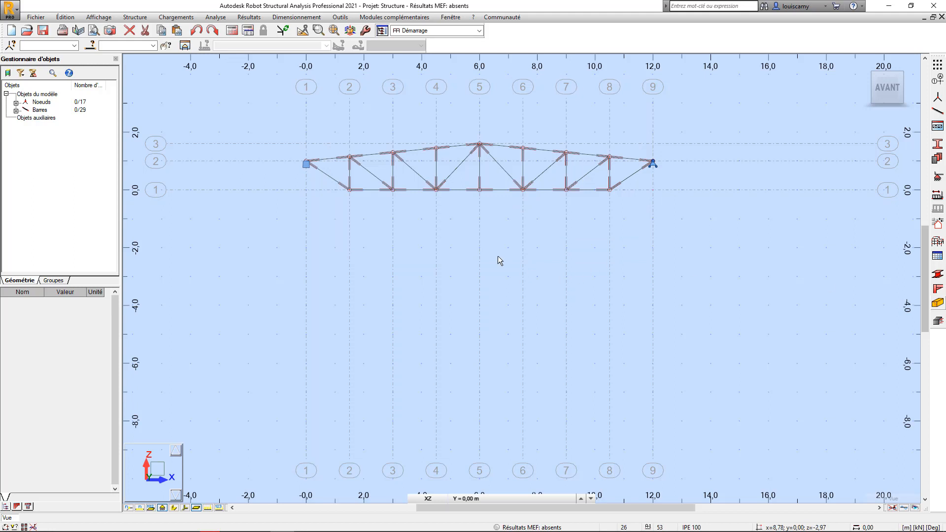
Save the project as "charpente métallique" in ROBOT (*.rtd) format in the Construction métallique folder.
scroll(438, 217, up, 2)
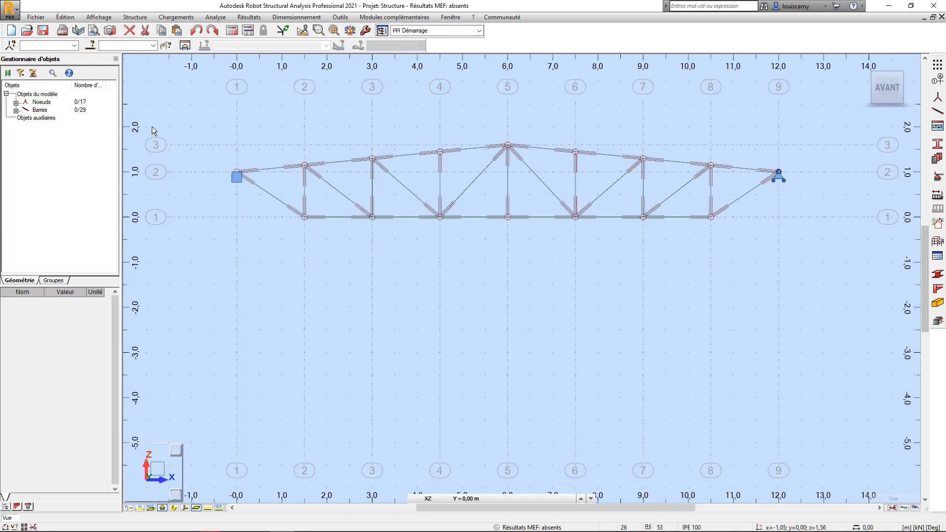
click(44, 32)
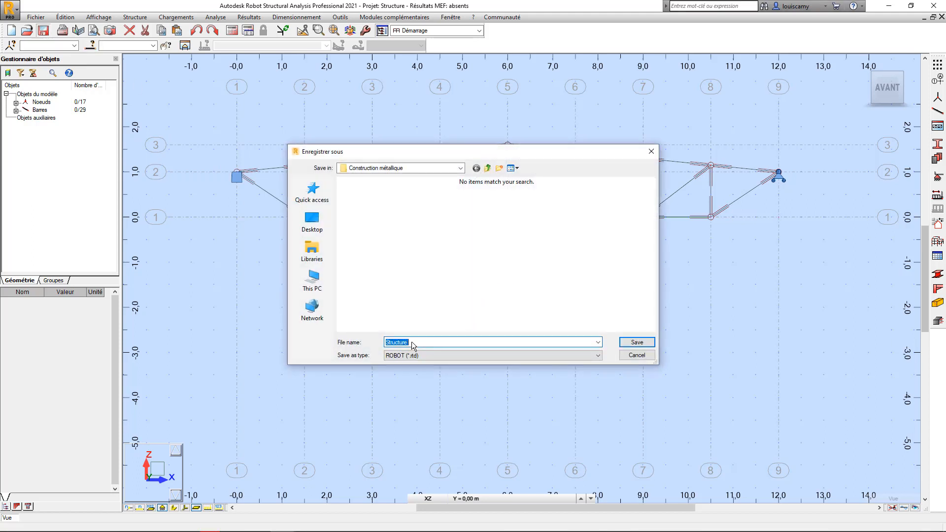
right_click(412, 346)
click(434, 384)
drag(436, 344, 434, 342)
click(634, 346)
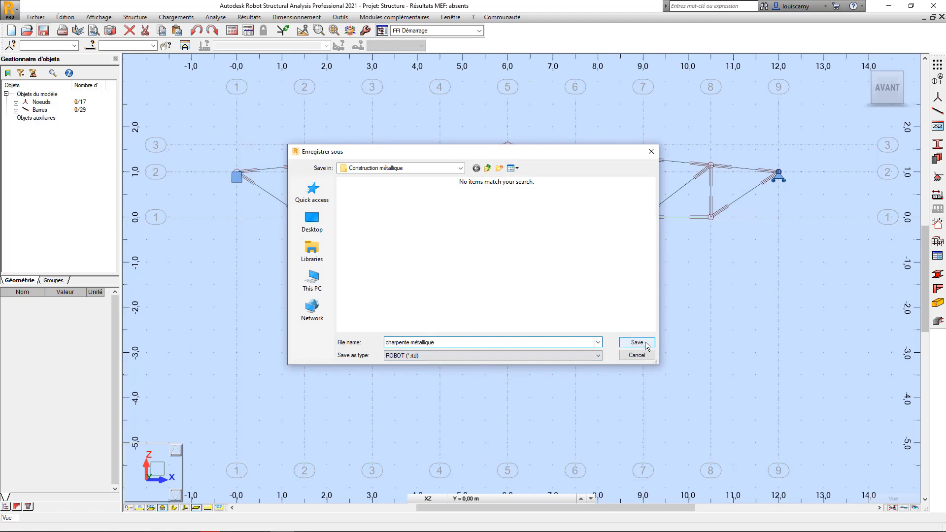
click(637, 342)
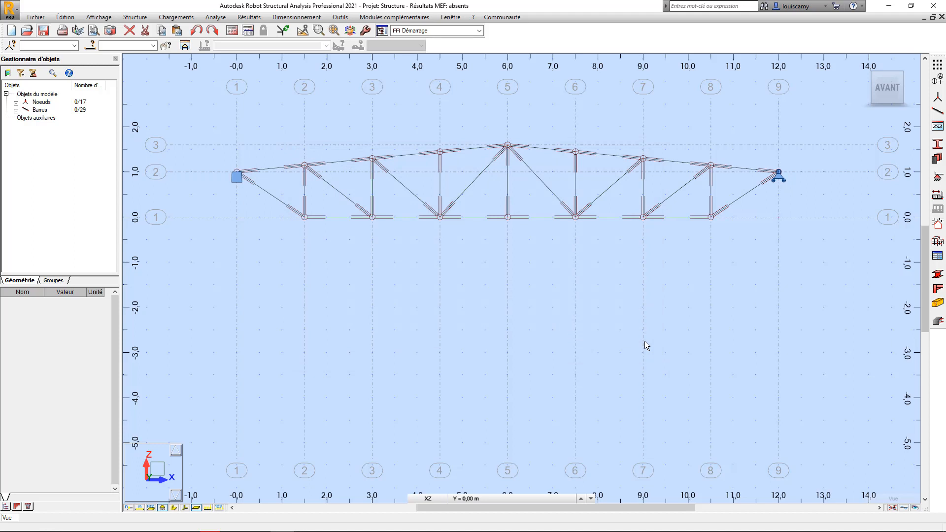